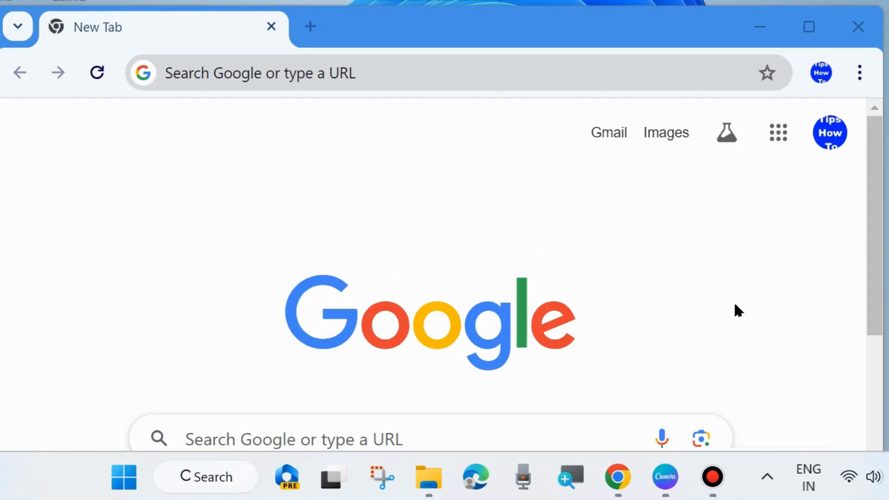
- Open the About Google Chrome page and check the browser's update status and version
{"action": "left_click", "coordinate": [859, 74]}
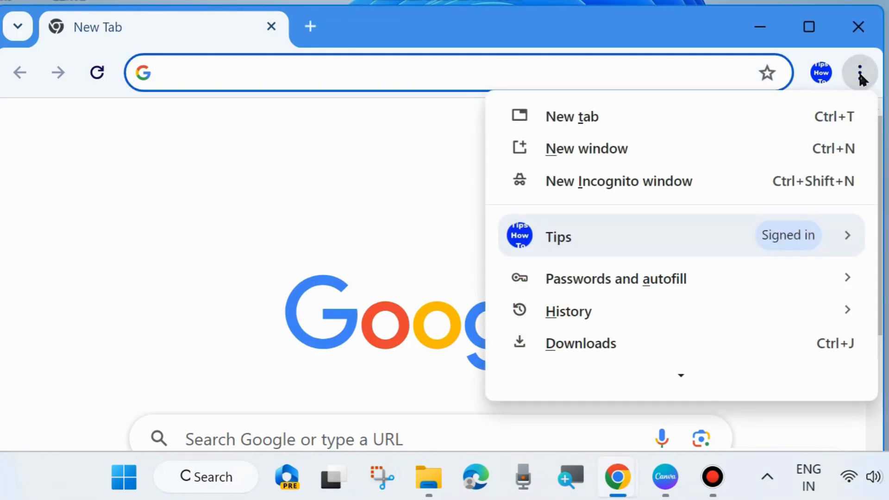
{"action": "mouse_move", "coordinate": [673, 380]}
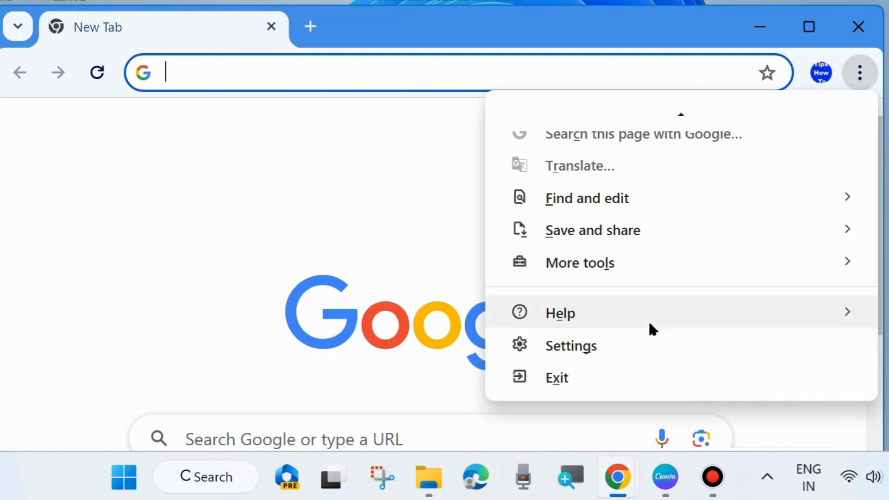
{"action": "mouse_move", "coordinate": [649, 323]}
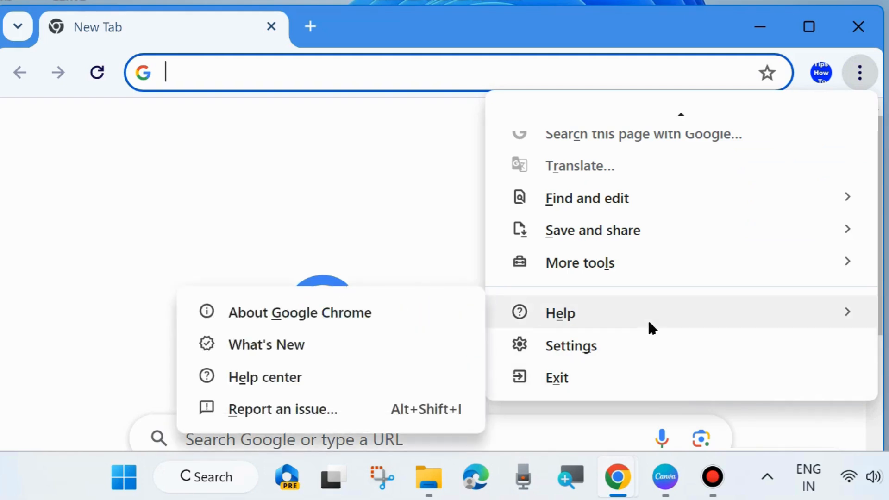
{"action": "left_click", "coordinate": [290, 318]}
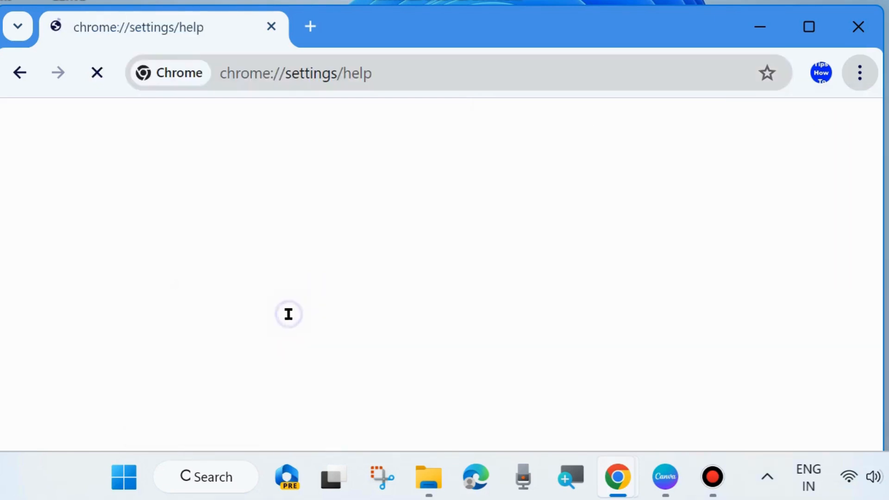
{"action": "scroll", "coordinate": [288, 314], "scroll_direction": "down", "scroll_amount": 2}
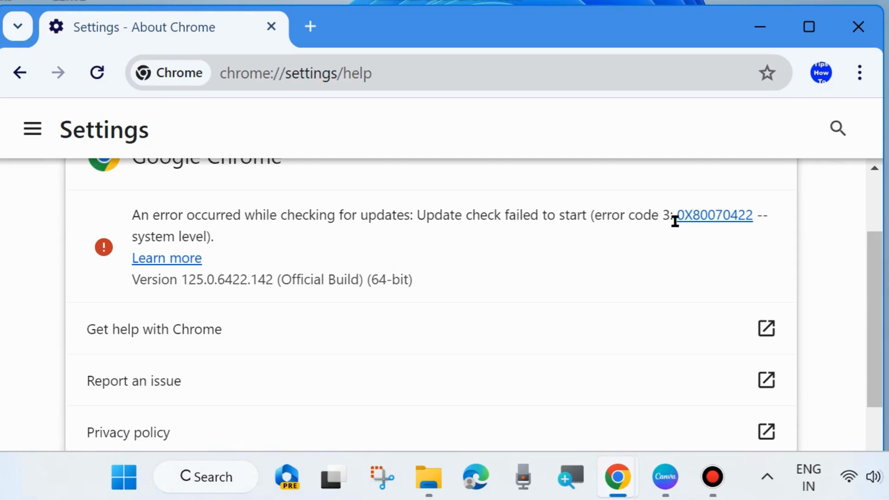
{"action": "scroll", "coordinate": [190, 253], "scroll_direction": "up", "scroll_amount": 2}
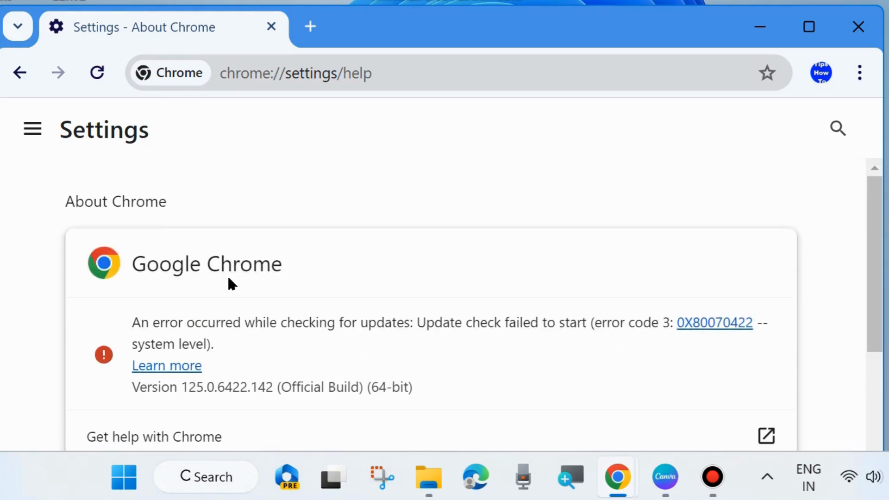
{"action": "scroll", "coordinate": [222, 292], "scroll_direction": "down", "scroll_amount": 2}
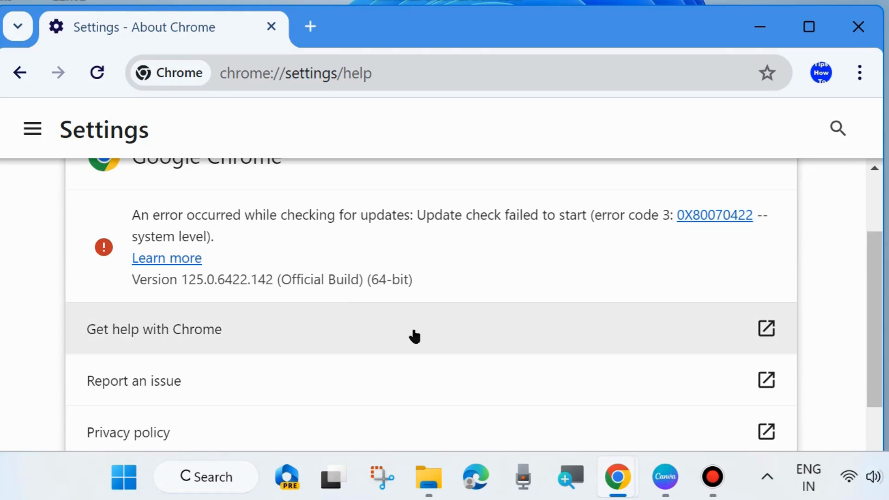
{"action": "scroll", "coordinate": [648, 375], "scroll_direction": "down", "scroll_amount": 1}
{"action": "scroll", "coordinate": [646, 376], "scroll_direction": "down", "scroll_amount": 3}
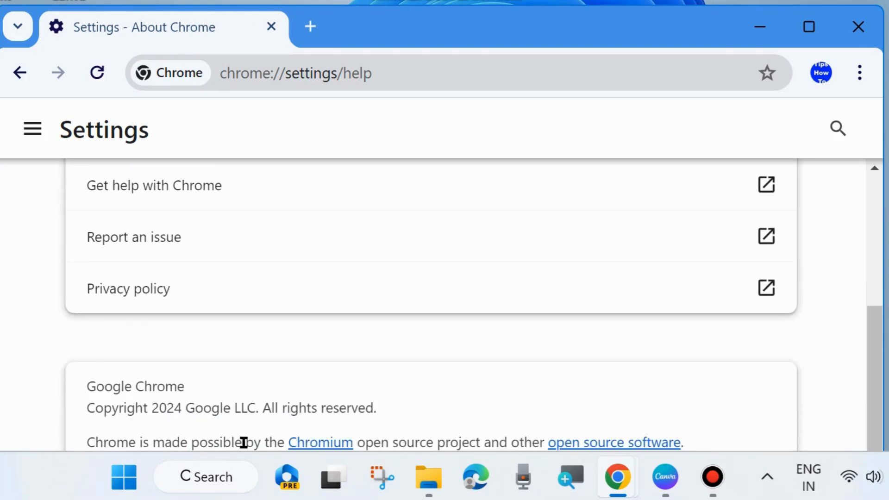
{"action": "scroll", "coordinate": [445, 423], "scroll_direction": "up", "scroll_amount": 5}
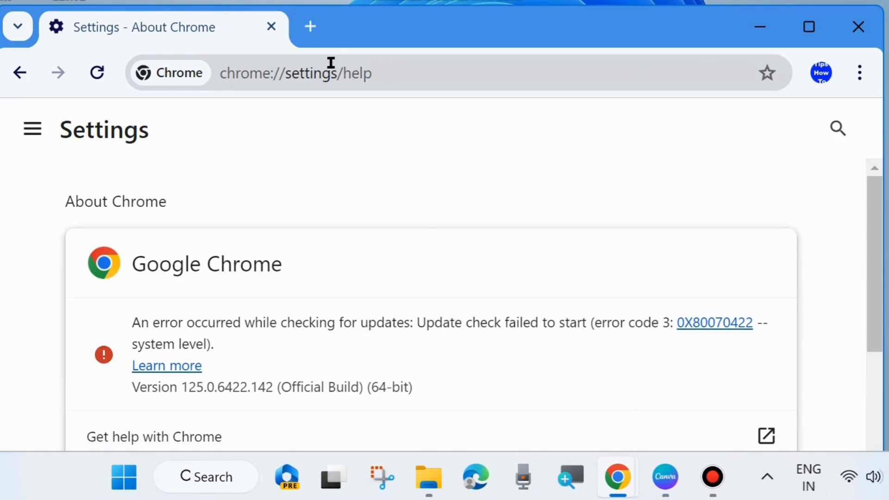
- Open a new tab, close the About Chrome tab and minimize the browser window
{"action": "left_click", "coordinate": [312, 26]}
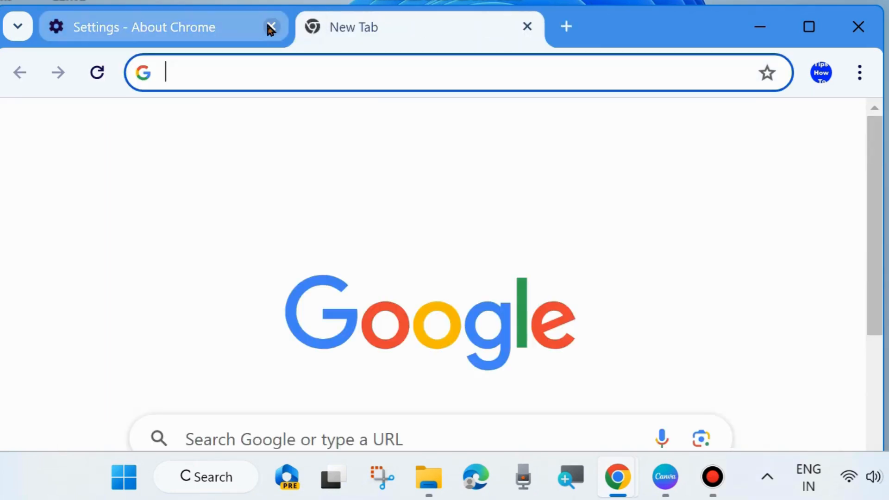
{"action": "left_click", "coordinate": [271, 27]}
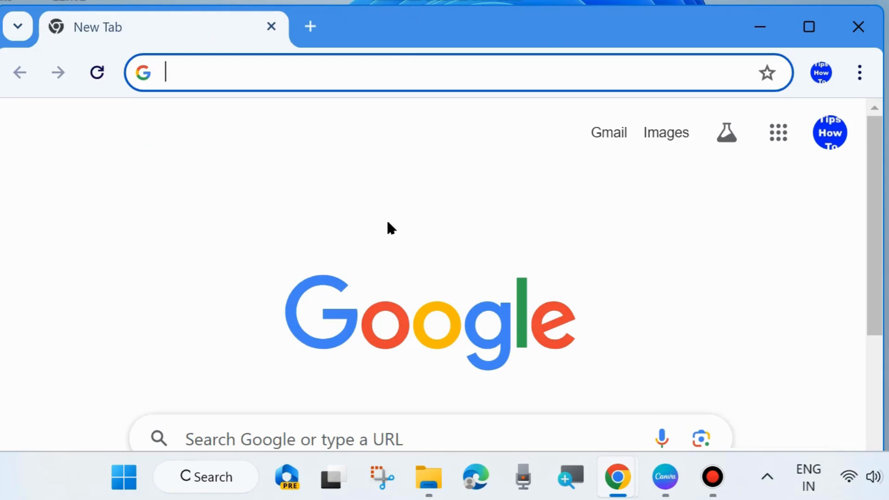
{"action": "left_click", "coordinate": [759, 26]}
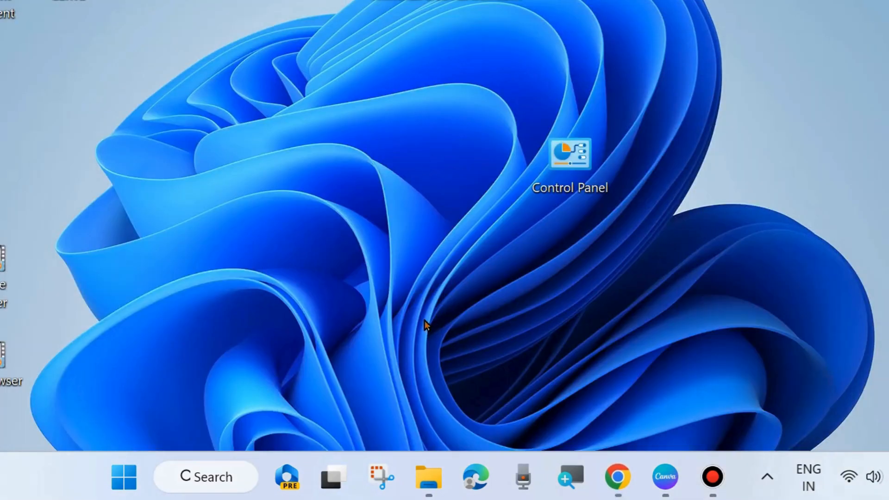
- Open Windows Update in the Windows Settings and start a check for updates
{"action": "right_click", "coordinate": [130, 480]}
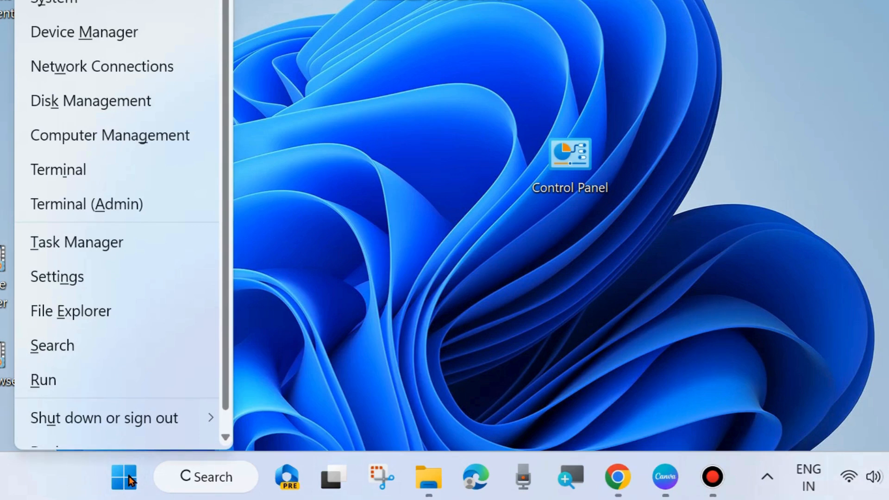
{"action": "left_click", "coordinate": [63, 280]}
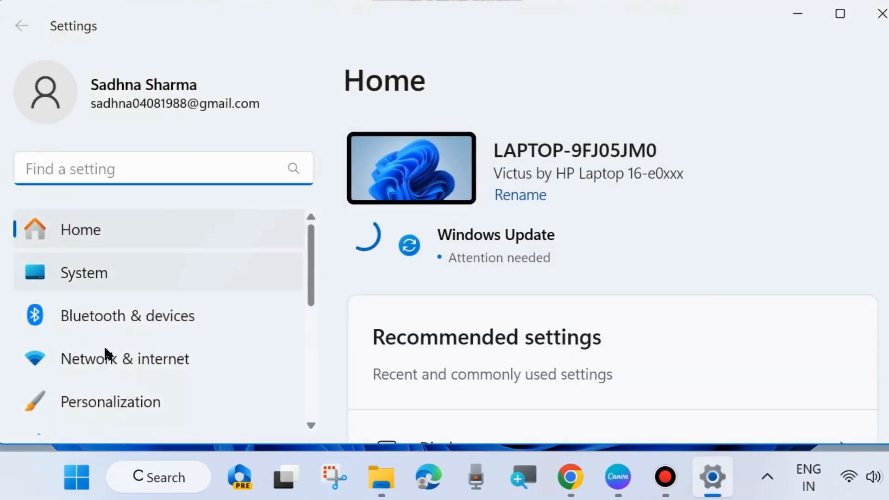
{"action": "scroll", "coordinate": [105, 355], "scroll_direction": "down", "scroll_amount": 3}
{"action": "scroll", "coordinate": [104, 352], "scroll_direction": "down", "scroll_amount": 2}
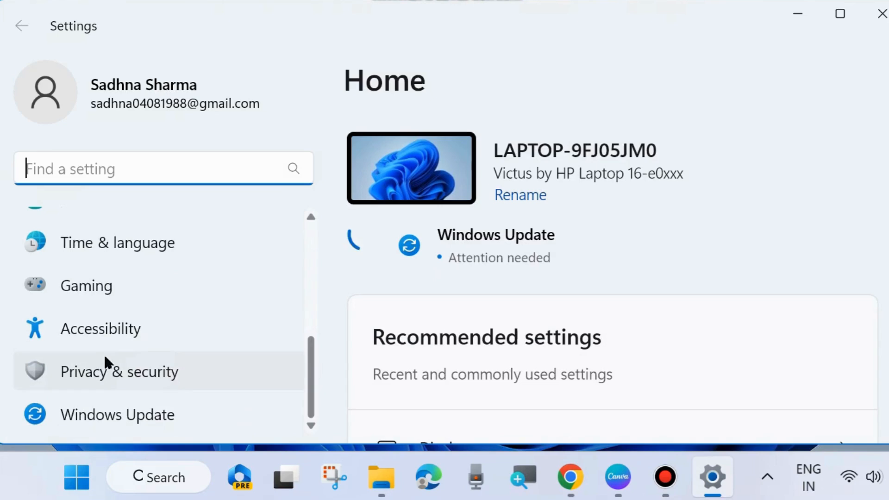
{"action": "left_click", "coordinate": [116, 411]}
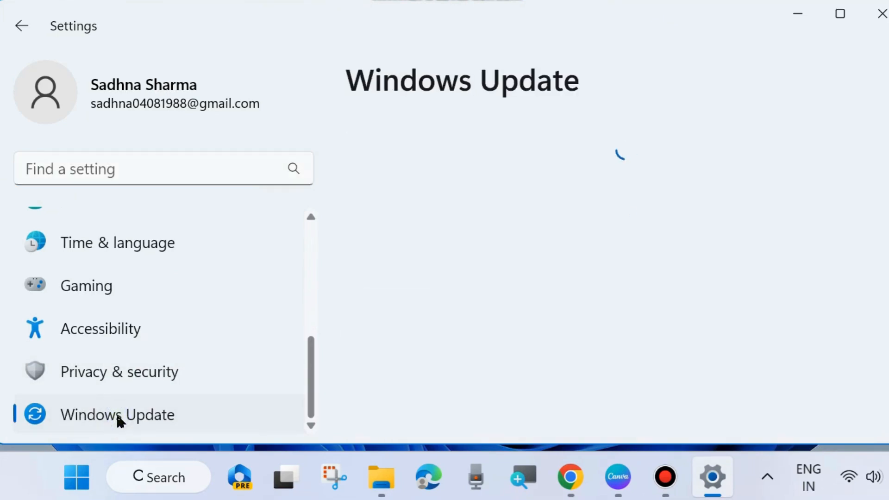
{"action": "left_click", "coordinate": [819, 180]}
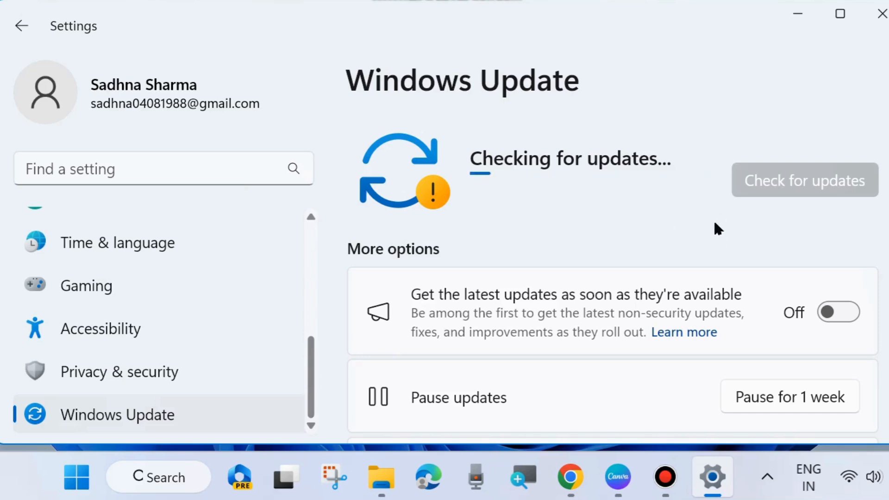
- Go to the Date & time page of the Time & language settings
{"action": "scroll", "coordinate": [111, 277], "scroll_direction": "up", "scroll_amount": 10}
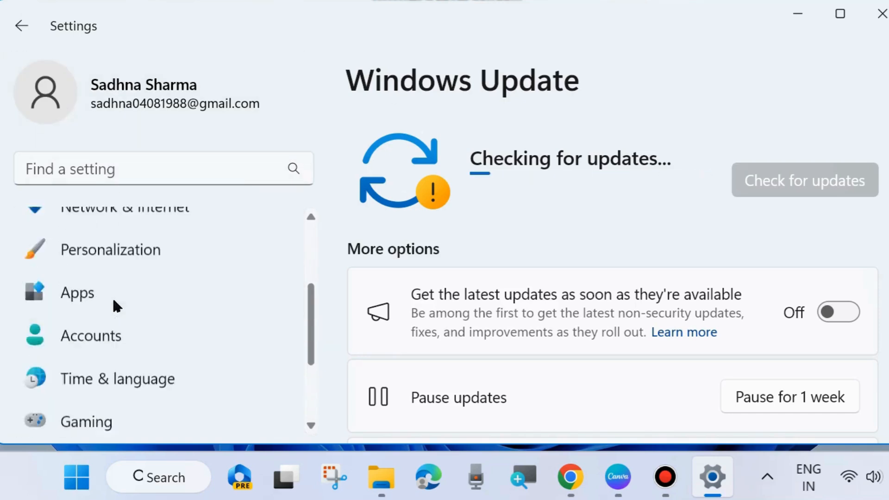
{"action": "scroll", "coordinate": [121, 294], "scroll_direction": "down", "scroll_amount": 5}
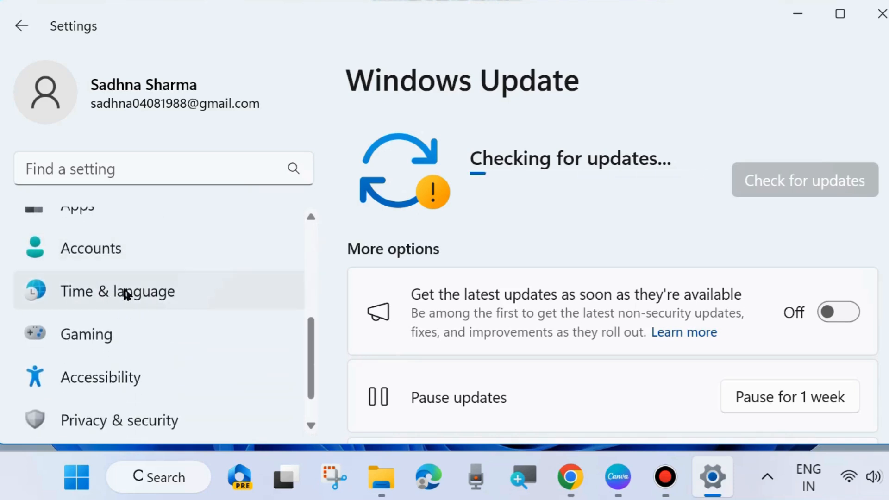
{"action": "left_click", "coordinate": [124, 292]}
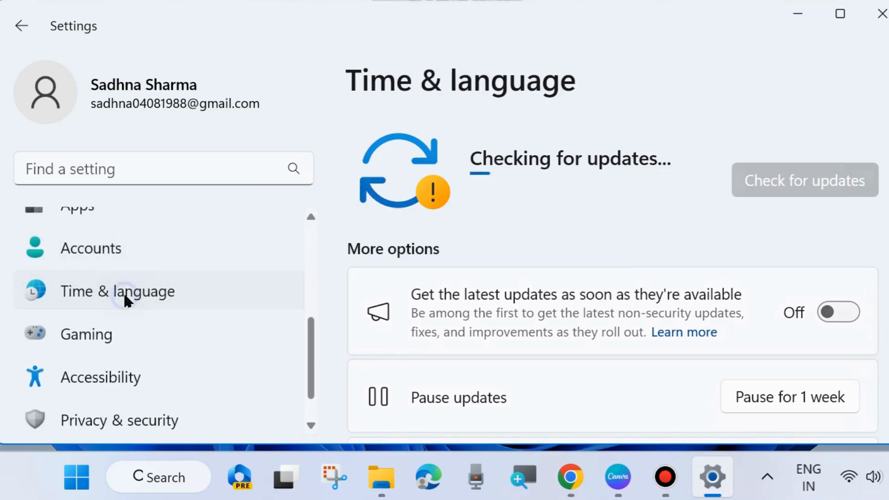
{"action": "scroll", "coordinate": [566, 218], "scroll_direction": "down", "scroll_amount": 1}
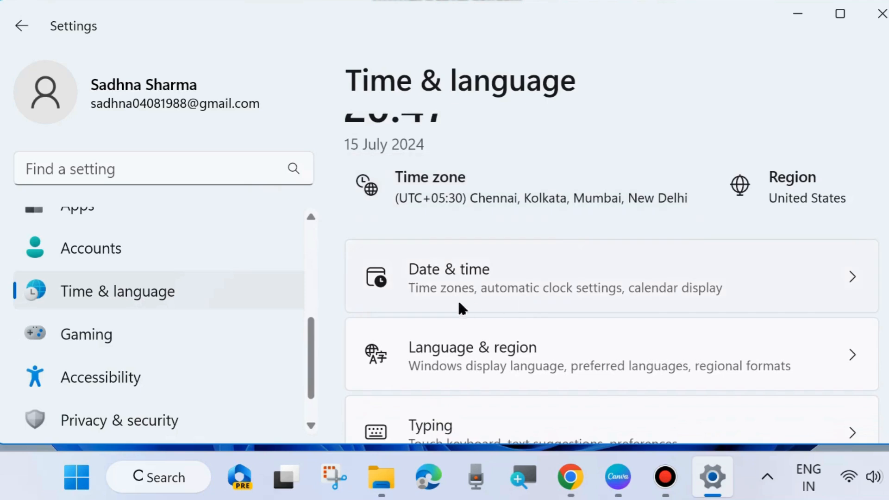
{"action": "left_click", "coordinate": [491, 286]}
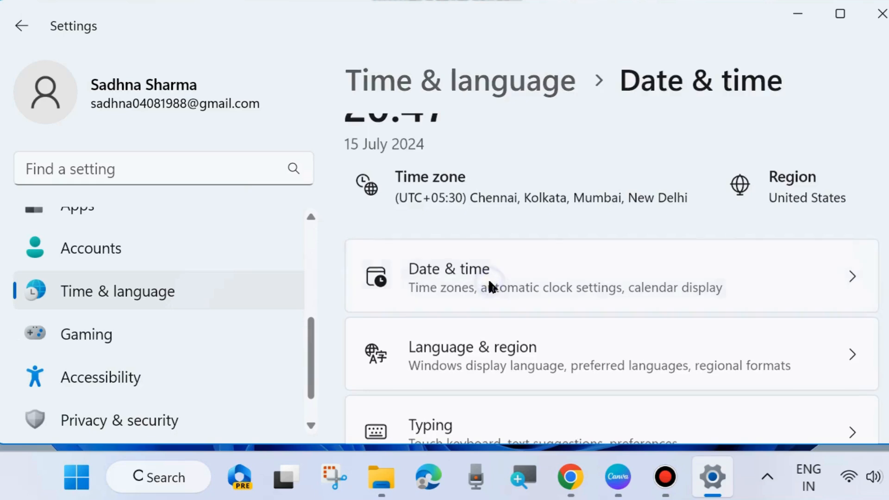
{"action": "scroll", "coordinate": [489, 281], "scroll_direction": "down", "scroll_amount": 1}
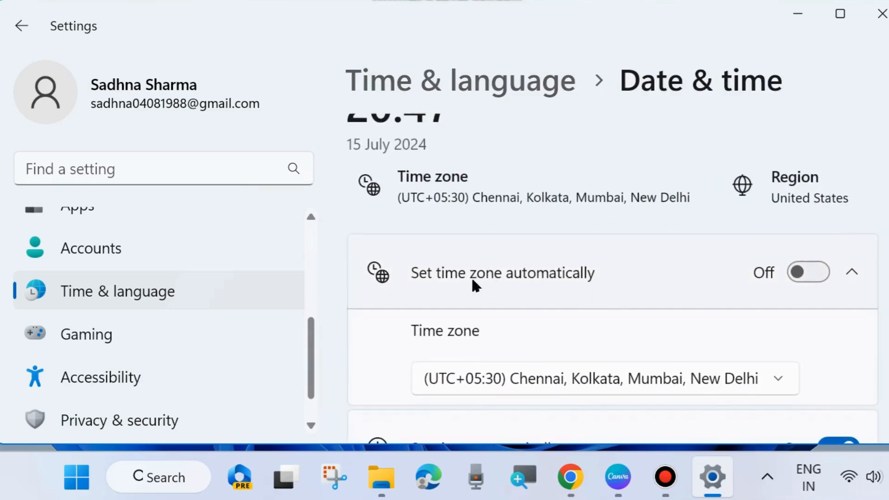
- Synchronize the system clock with the Windows time server in the additional date and time settings
{"action": "left_click", "coordinate": [813, 273]}
{"action": "left_click", "coordinate": [815, 277]}
{"action": "scroll", "coordinate": [641, 298], "scroll_direction": "down", "scroll_amount": 3}
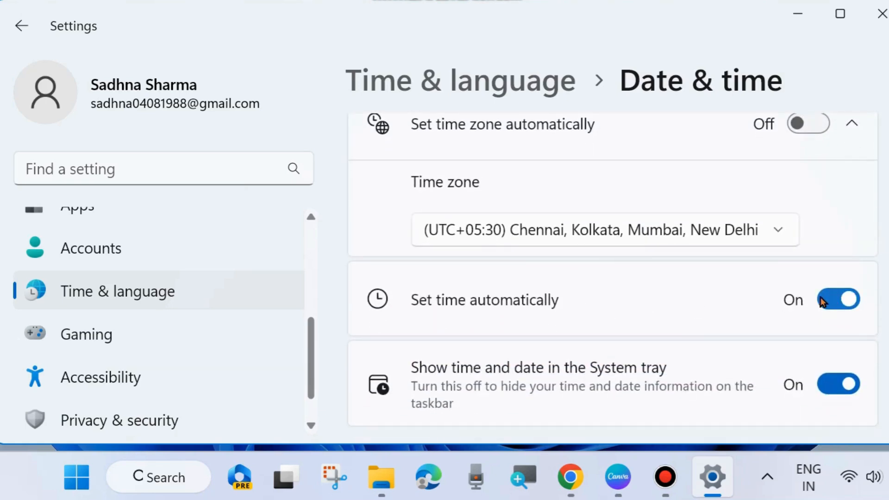
{"action": "scroll", "coordinate": [686, 322], "scroll_direction": "down", "scroll_amount": 1}
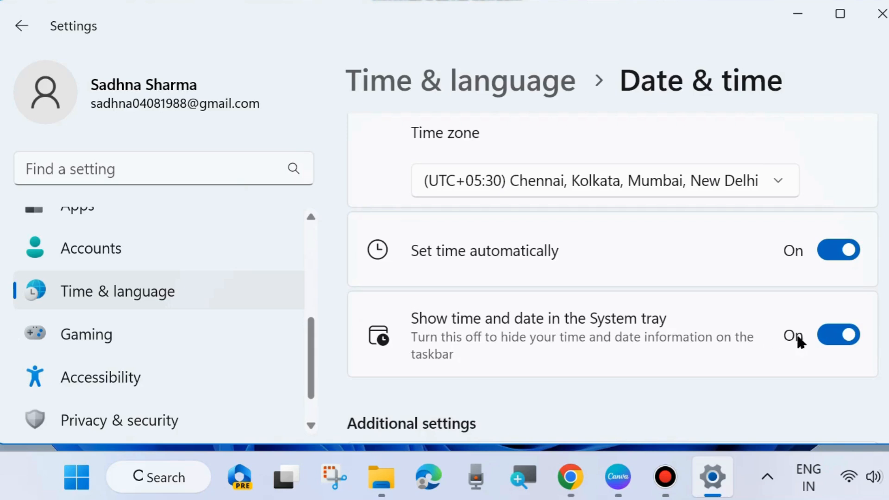
{"action": "scroll", "coordinate": [655, 308], "scroll_direction": "down", "scroll_amount": 4}
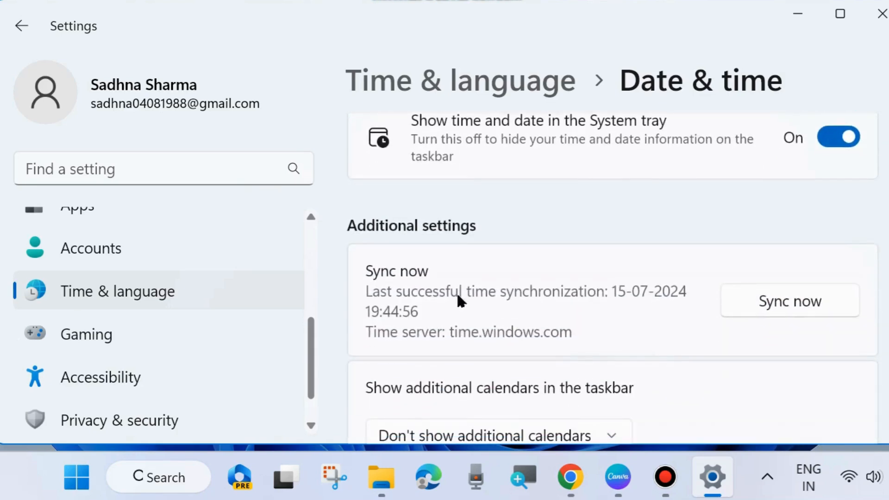
{"action": "left_click", "coordinate": [780, 304]}
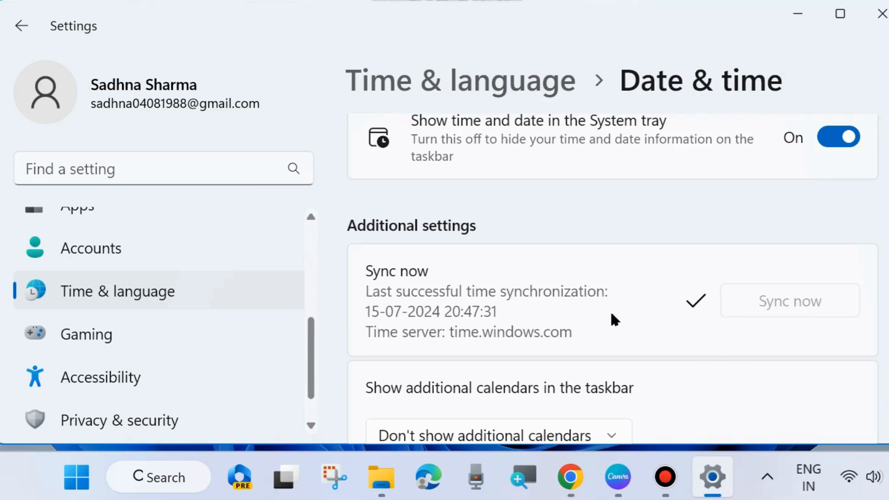
- Look over the Date & time options and close the Windows Settings window
{"action": "scroll", "coordinate": [615, 318], "scroll_direction": "down", "scroll_amount": 2}
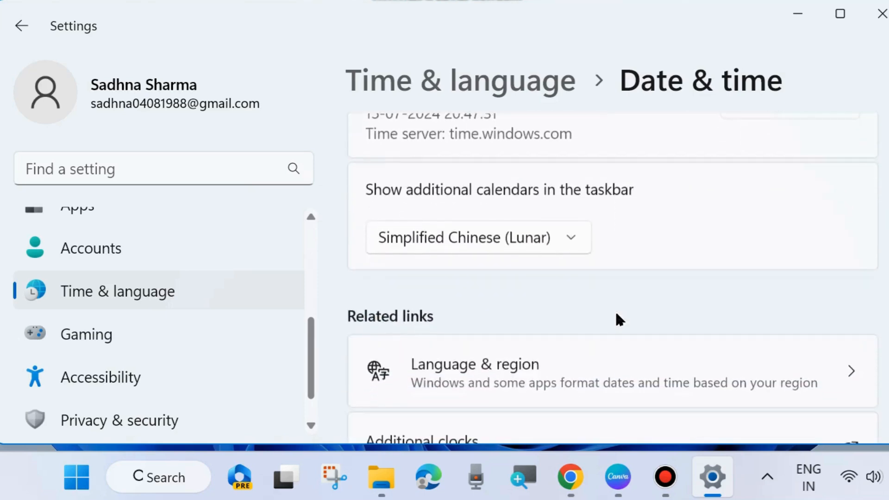
{"action": "scroll", "coordinate": [615, 317], "scroll_direction": "up", "scroll_amount": 6}
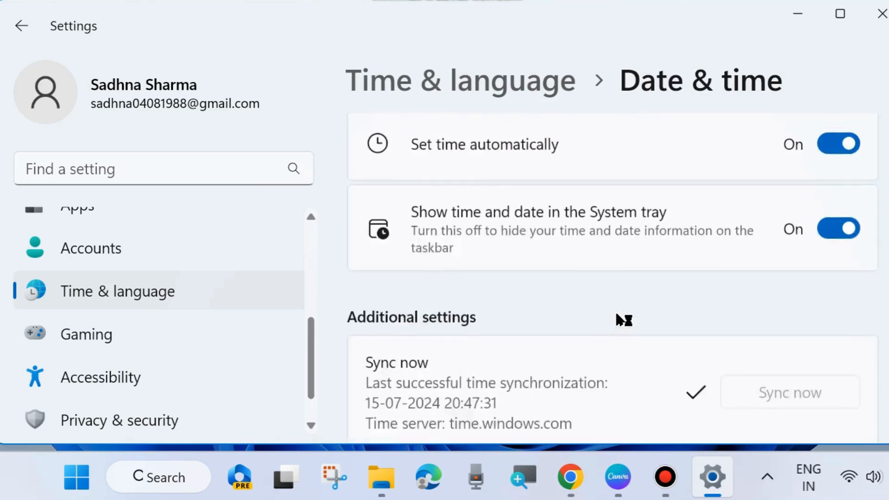
{"action": "scroll", "coordinate": [614, 317], "scroll_direction": "up", "scroll_amount": 5}
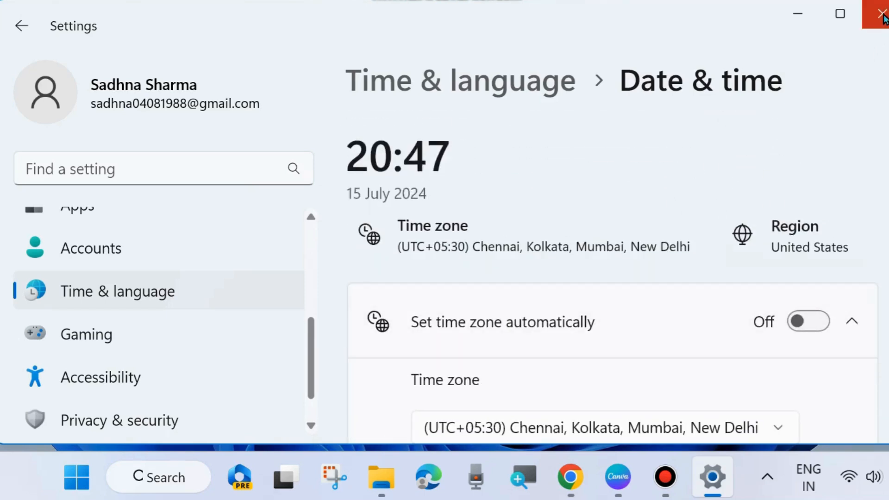
{"action": "left_click", "coordinate": [881, 14]}
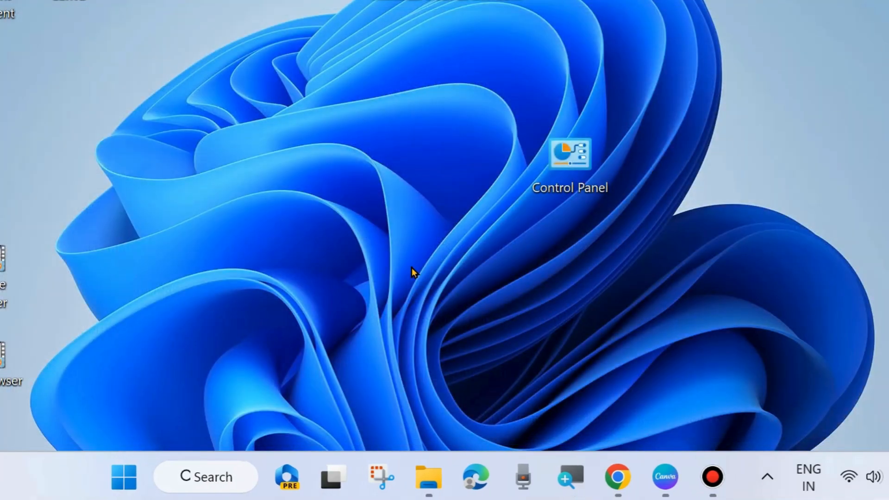
- Switch back to the Google Chrome window with the new tab and open the browser's settings page
{"action": "mouse_move", "coordinate": [616, 472]}
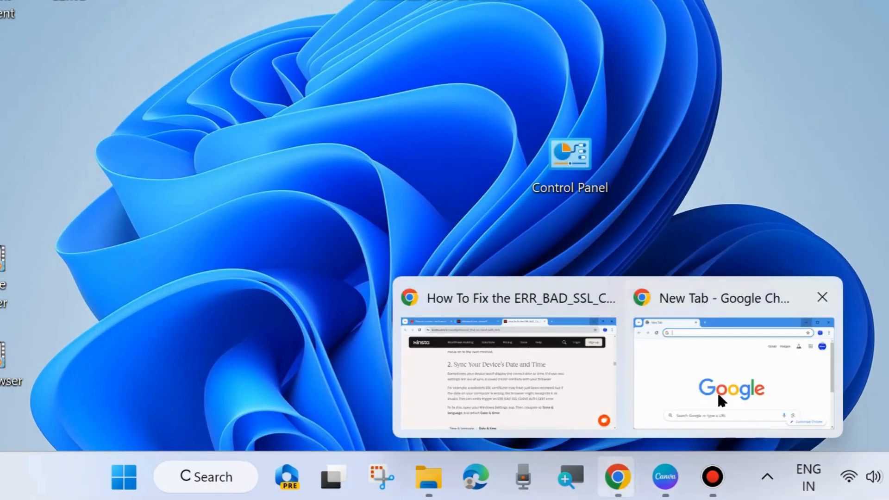
{"action": "left_click", "coordinate": [717, 393]}
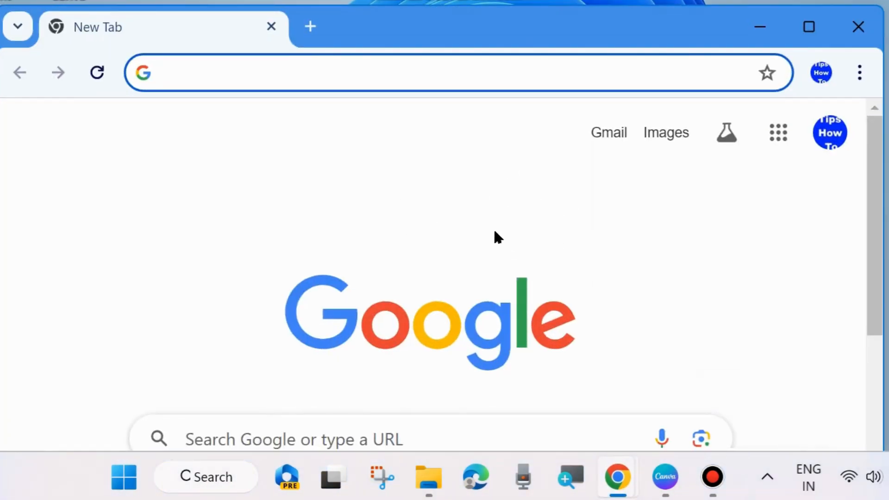
{"action": "left_click", "coordinate": [861, 73]}
{"action": "mouse_move", "coordinate": [679, 375]}
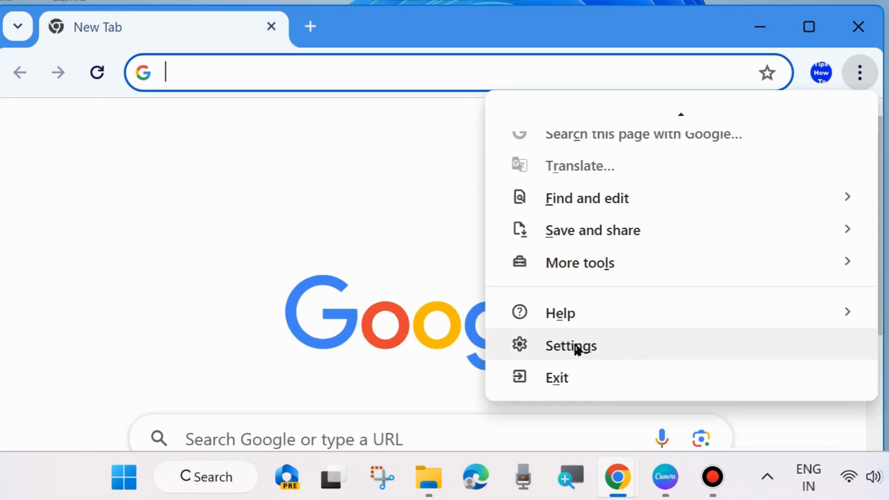
{"action": "left_click", "coordinate": [576, 350]}
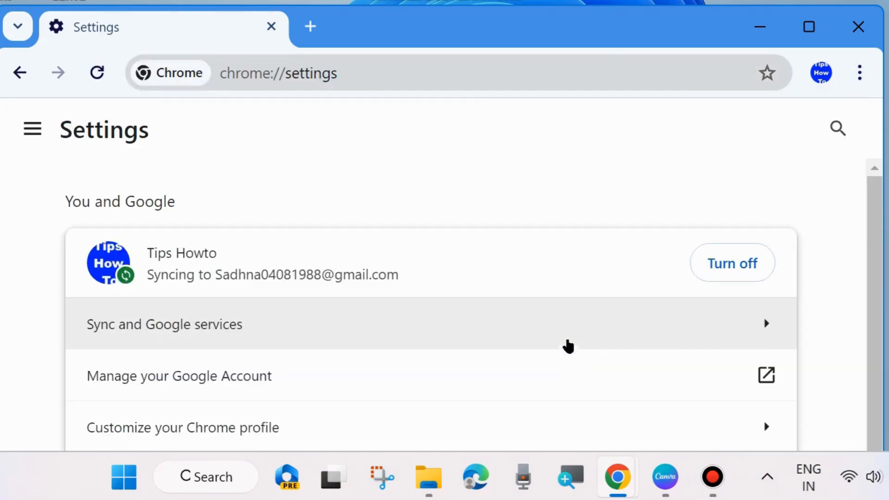
- Go to the Privacy and security settings and open the Clear browsing data dialog
{"action": "left_click", "coordinate": [32, 130]}
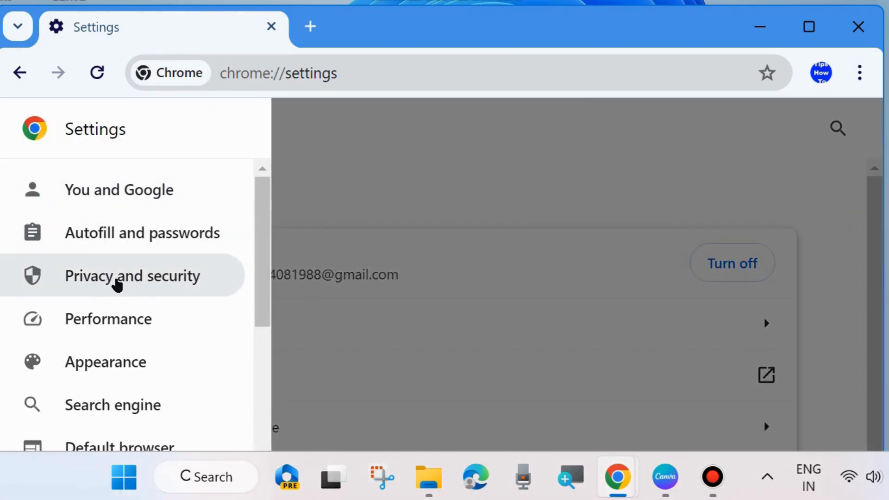
{"action": "left_click", "coordinate": [138, 283]}
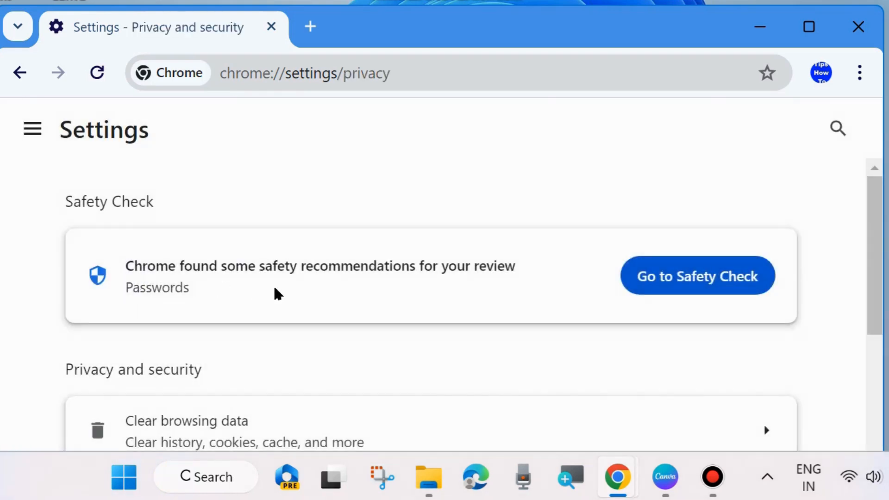
{"action": "scroll", "coordinate": [274, 292], "scroll_direction": "down", "scroll_amount": 4}
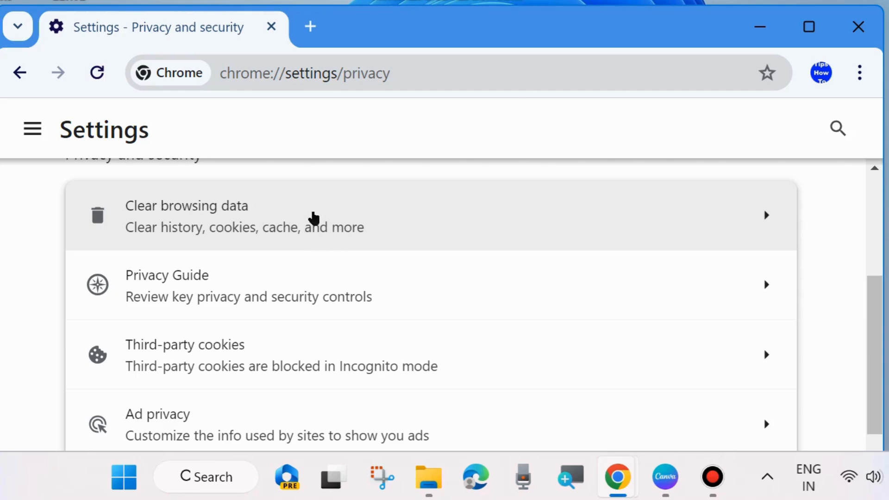
{"action": "left_click", "coordinate": [308, 228]}
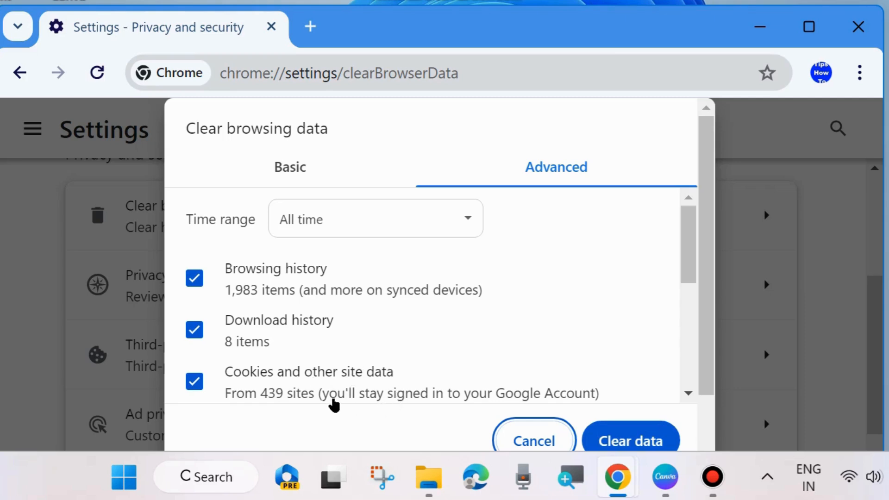
- Clear the browsing history, download history, cookies and cached files for all time, and close the browser window
{"action": "scroll", "coordinate": [347, 371], "scroll_direction": "down", "scroll_amount": 2}
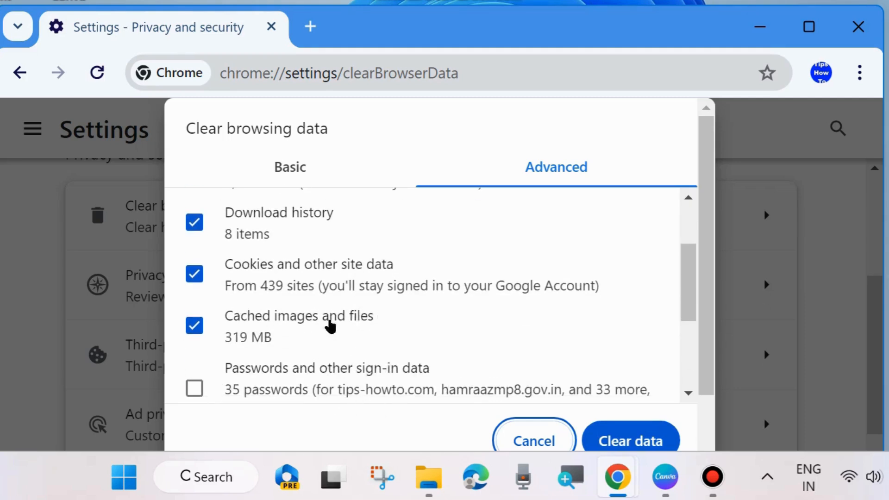
{"action": "scroll", "coordinate": [463, 357], "scroll_direction": "down", "scroll_amount": 2}
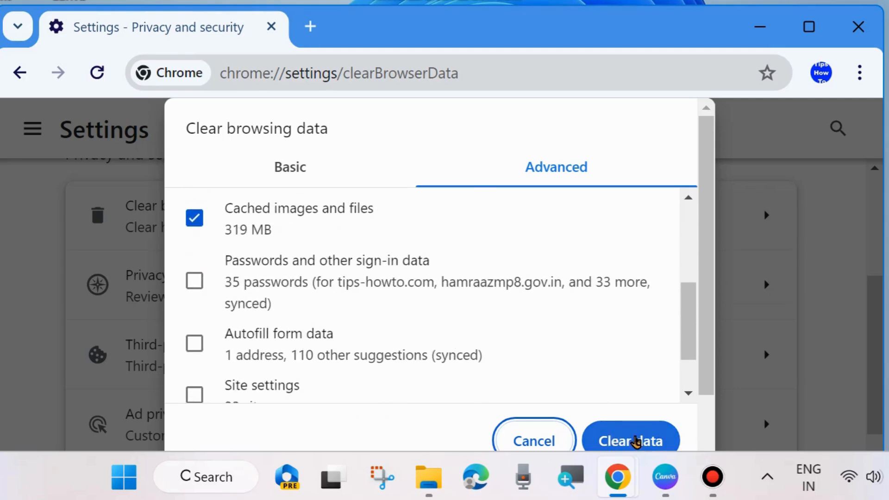
{"action": "left_click", "coordinate": [619, 440]}
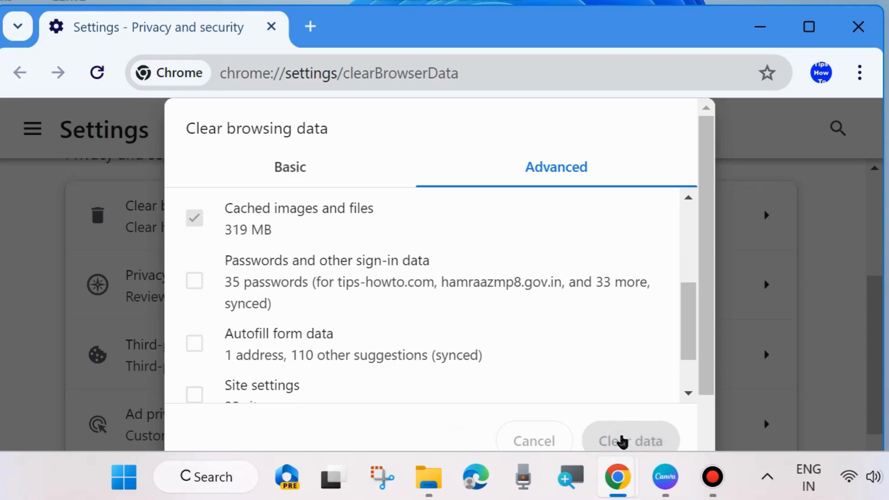
{"action": "scroll", "coordinate": [401, 298], "scroll_direction": "down", "scroll_amount": 2}
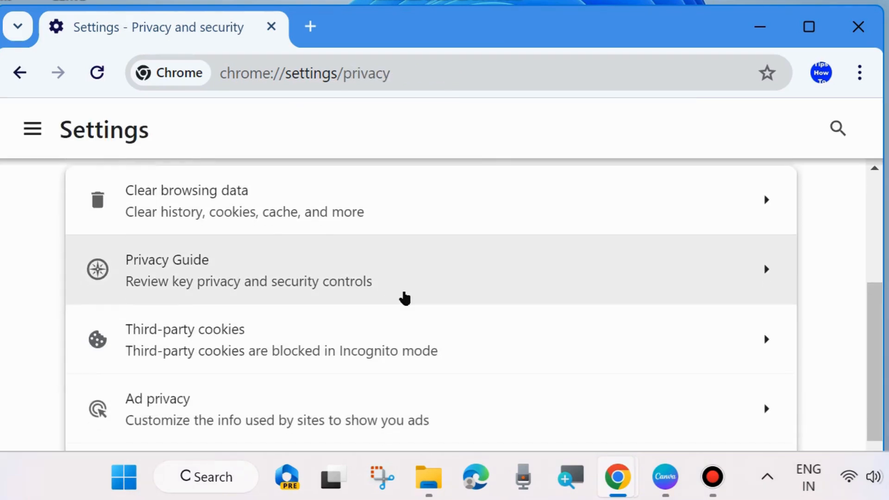
{"action": "scroll", "coordinate": [401, 298], "scroll_direction": "up", "scroll_amount": 6}
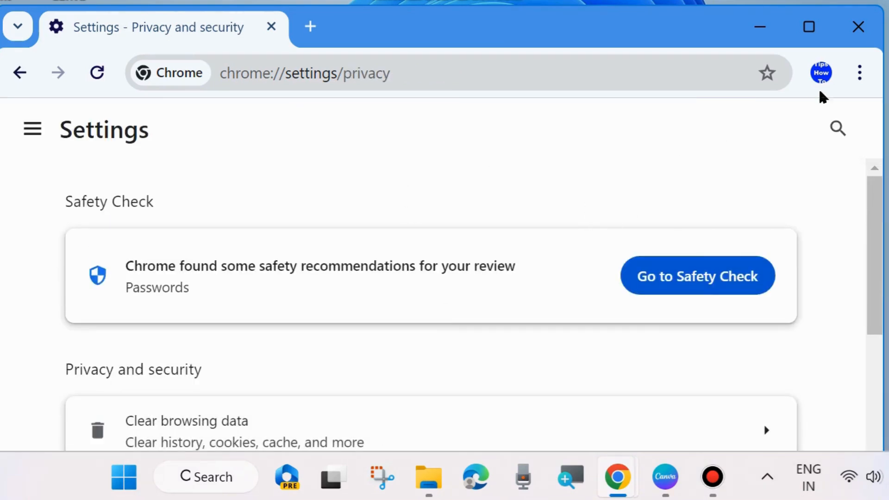
{"action": "left_click", "coordinate": [856, 30]}
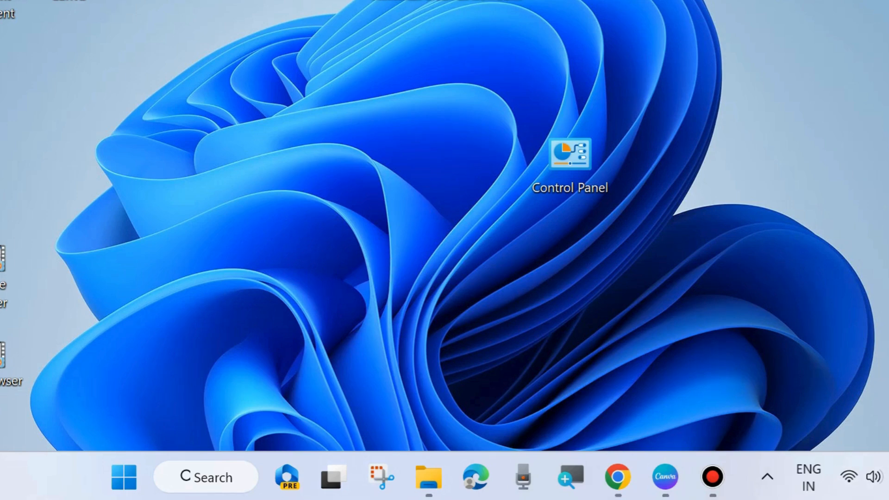
- Reopen Google Chrome, bring its whole window into view and go to chrome://flags/#enable-quic
{"action": "left_click", "coordinate": [618, 482]}
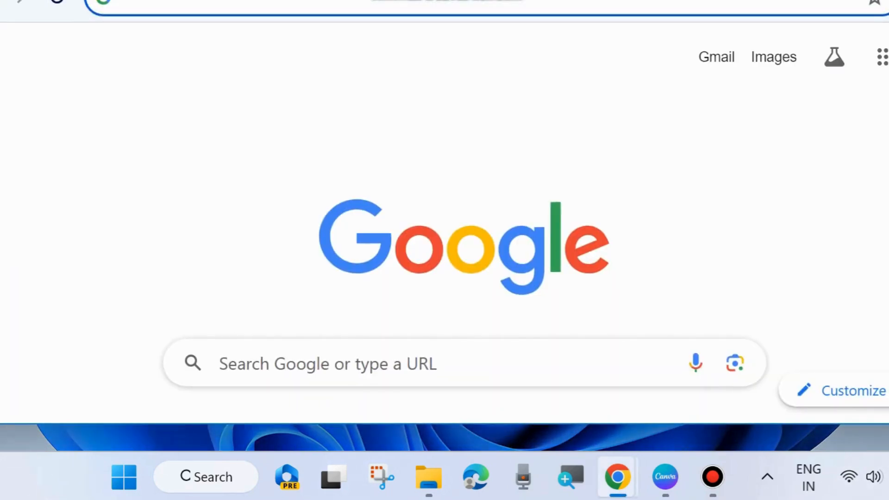
{"action": "left_click_drag", "start_coordinate": [547, 0], "coordinate": [586, 36]}
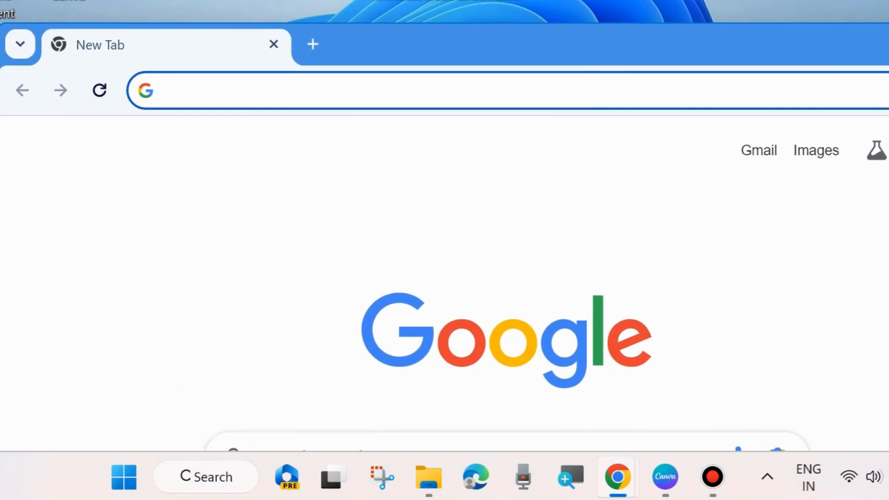
{"action": "left_click_drag", "start_coordinate": [888, 281], "coordinate": [882, 281]}
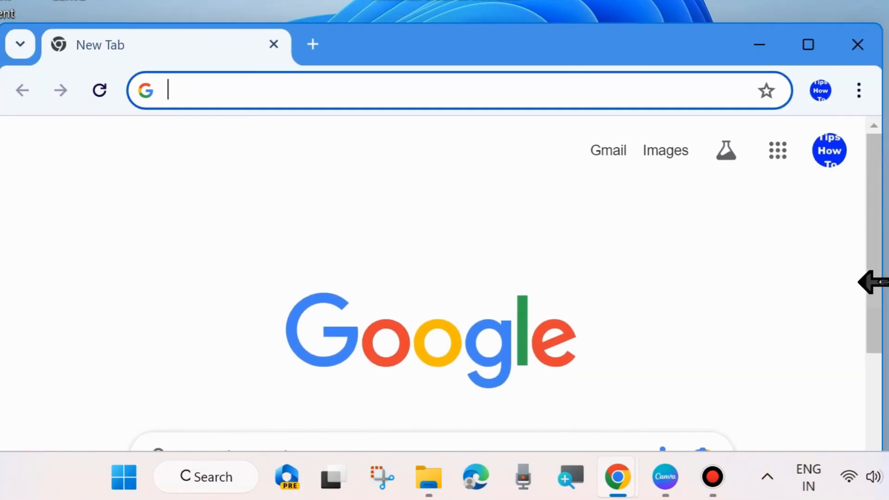
{"action": "left_click", "coordinate": [185, 95]}
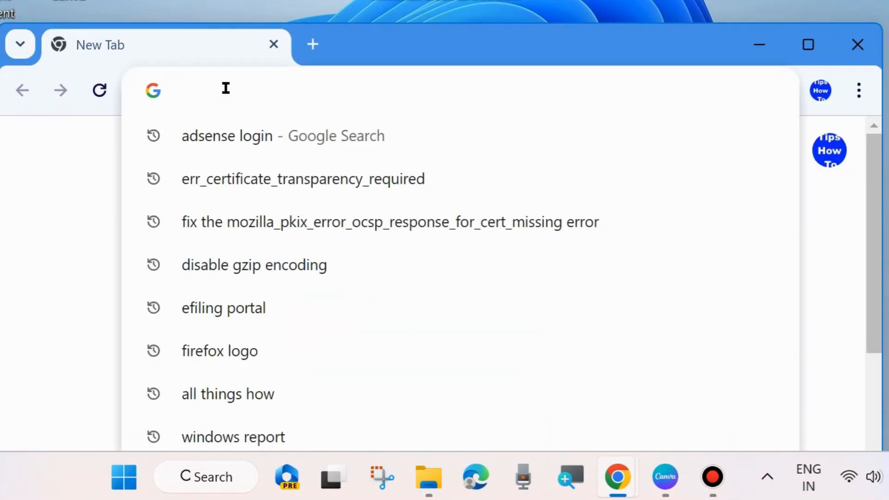
{"action": "type", "text": "chrome://flags/#enable-quic"}
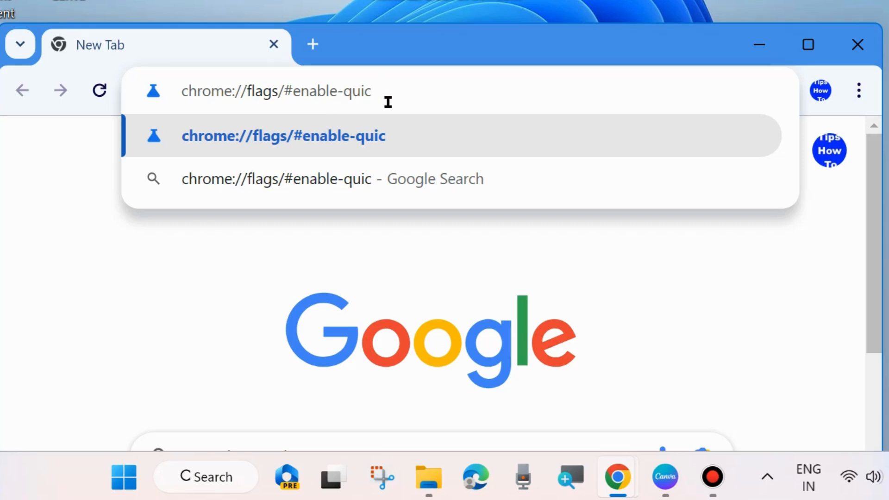
{"action": "key", "text": "Return"}
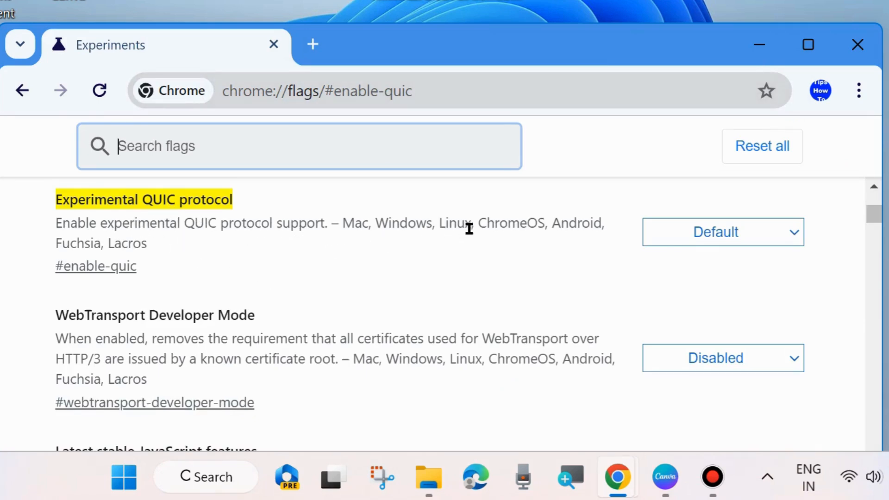
- Show the available choices for the Experimental QUIC protocol flag and close the browser window
{"action": "left_click", "coordinate": [791, 230]}
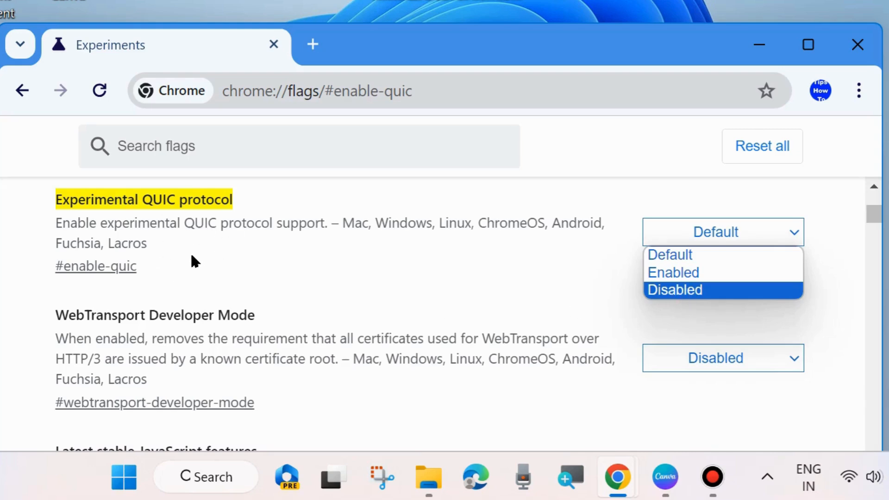
{"action": "left_click", "coordinate": [856, 44]}
- Refresh the desktop and open Windows Defender Firewall from the Control Panel
{"action": "right_click", "coordinate": [313, 254]}
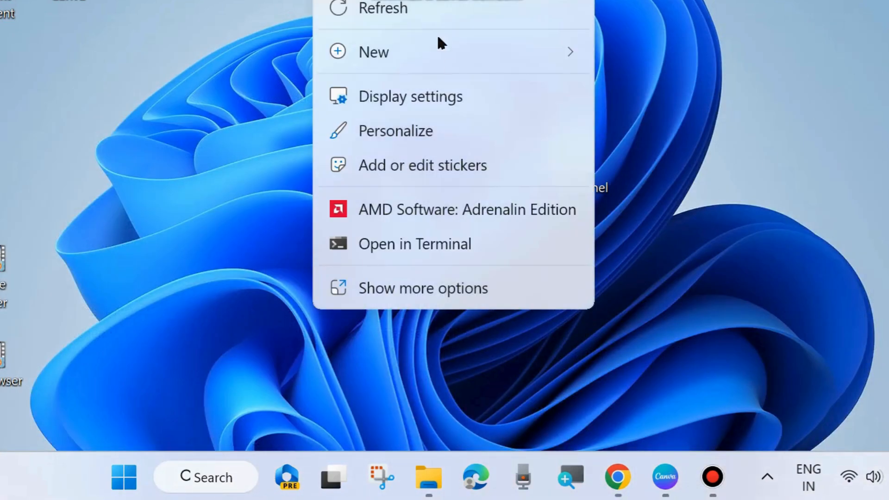
{"action": "left_click", "coordinate": [384, 9]}
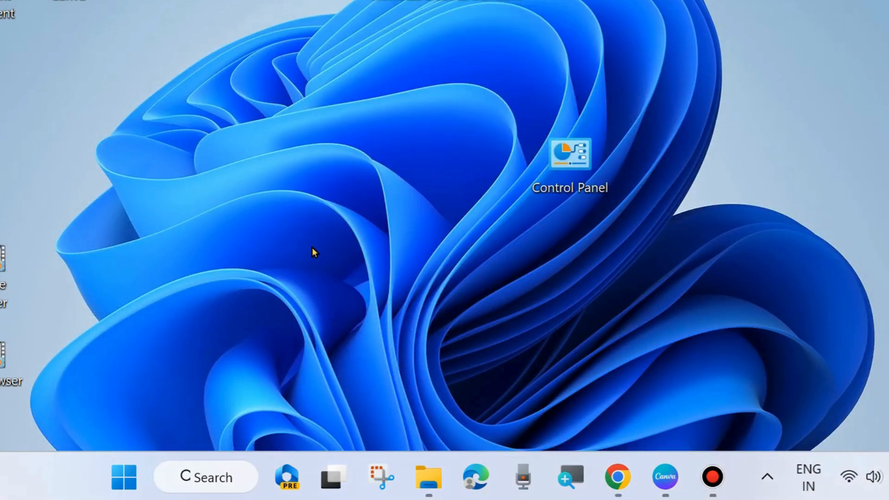
{"action": "double_click", "coordinate": [565, 160]}
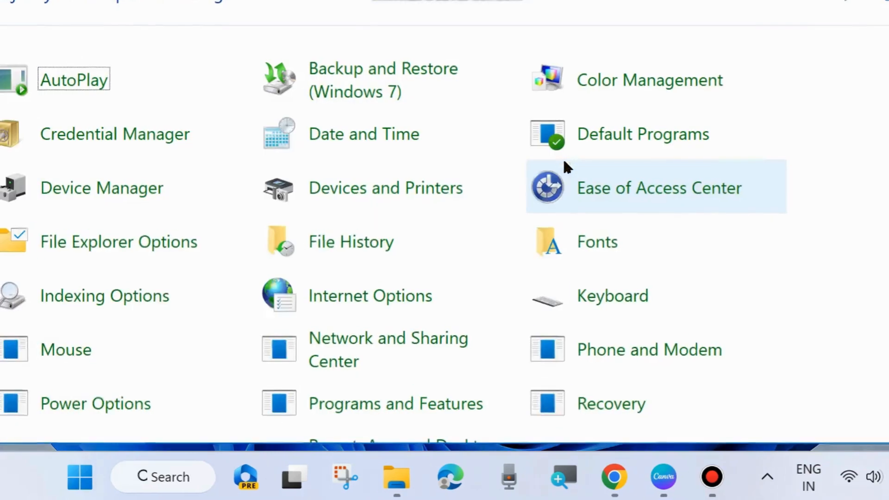
{"action": "scroll", "coordinate": [380, 351], "scroll_direction": "down", "scroll_amount": 2}
{"action": "scroll", "coordinate": [368, 362], "scroll_direction": "down", "scroll_amount": 5}
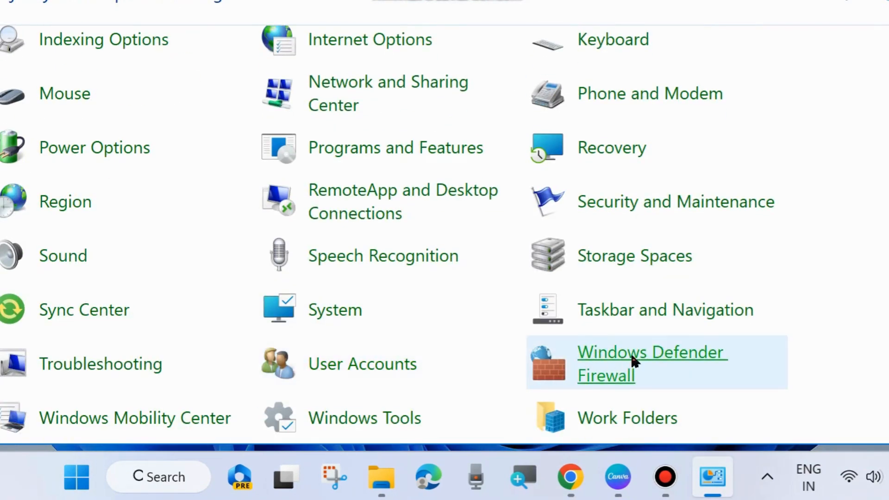
{"action": "left_click", "coordinate": [617, 360]}
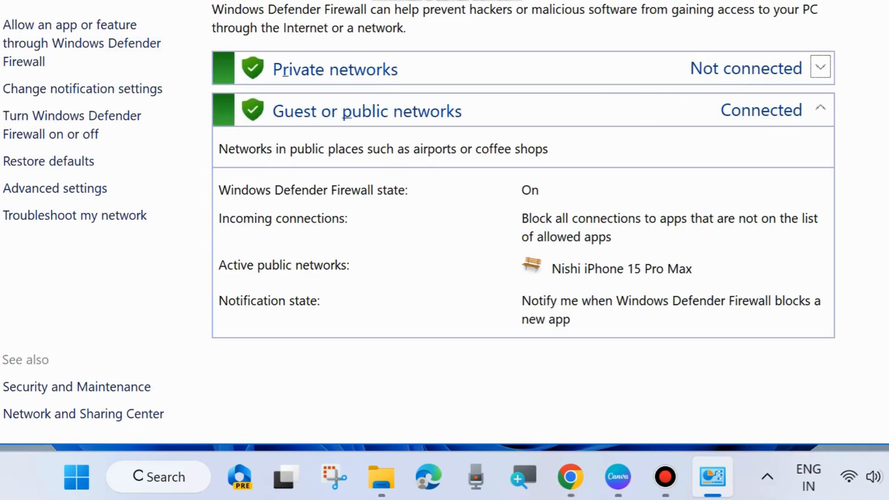
{"action": "left_click_drag", "start_coordinate": [274, 0], "coordinate": [314, 5]}
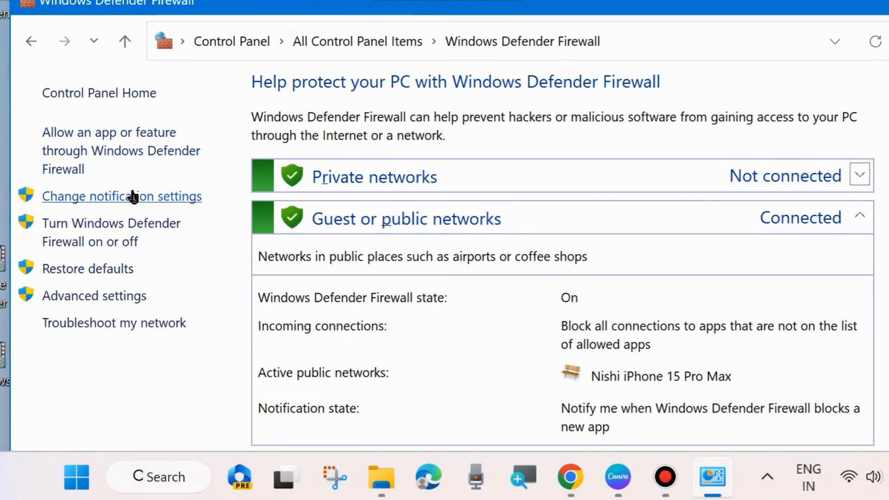
- Select turning off Windows Defender Firewall for both the private and the public network settings
{"action": "left_click", "coordinate": [108, 226]}
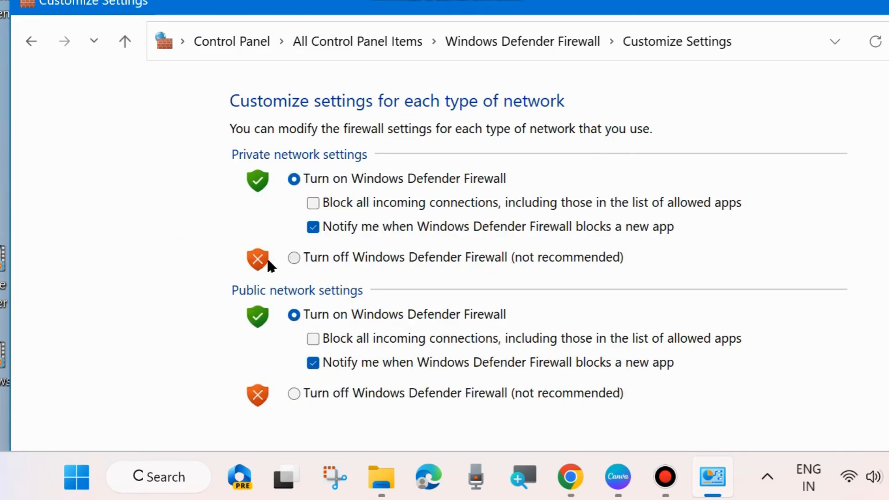
{"action": "left_click", "coordinate": [294, 257]}
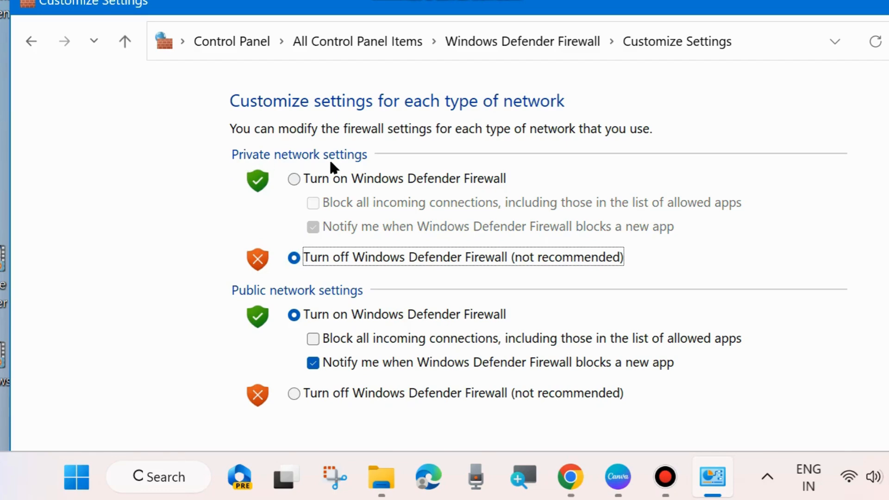
{"action": "left_click", "coordinate": [293, 393]}
{"action": "left_click_drag", "start_coordinate": [485, 10], "coordinate": [451, 0]}
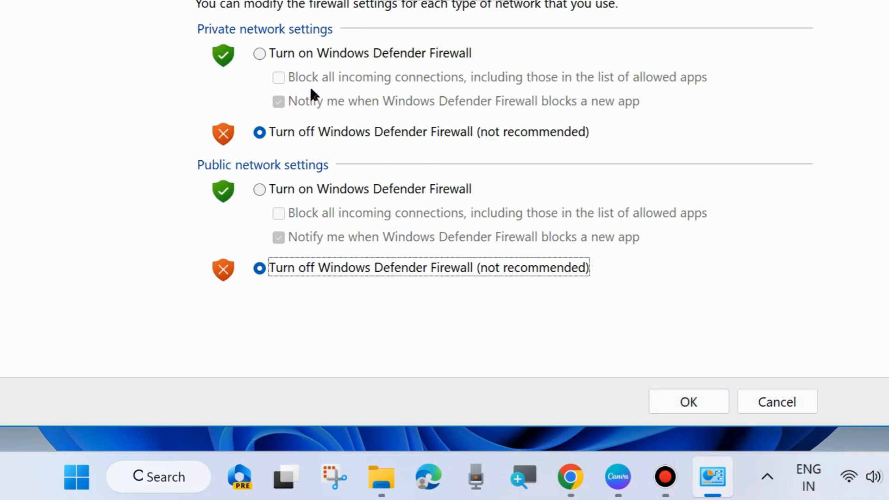
- Select turning Windows Defender Firewall back on for public and private networks, and close the window
{"action": "left_click", "coordinate": [259, 189]}
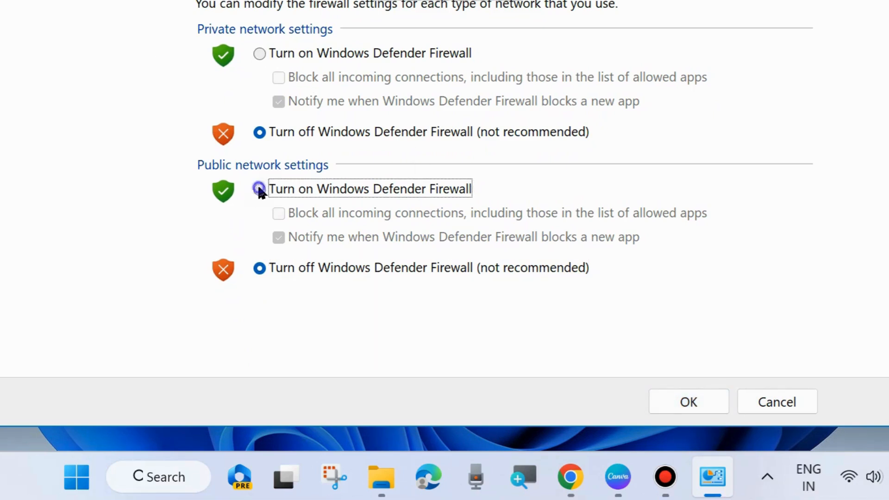
{"action": "left_click", "coordinate": [255, 54]}
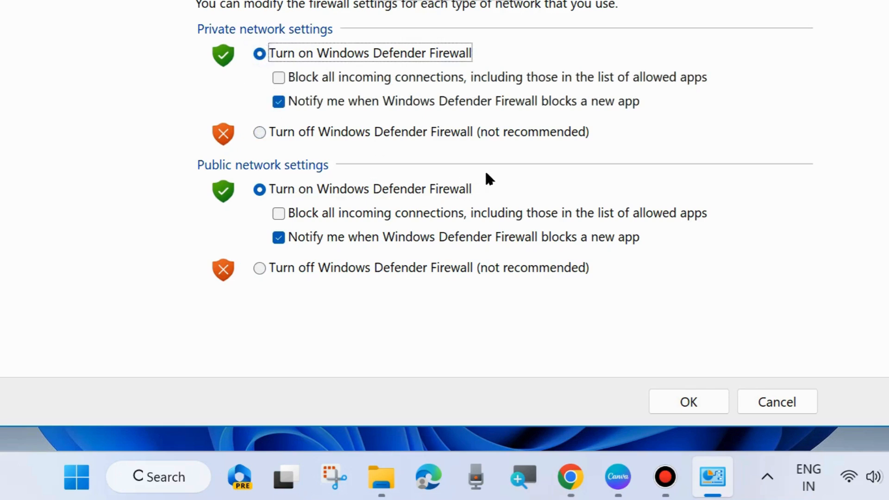
{"action": "key", "text": "alt+F4"}
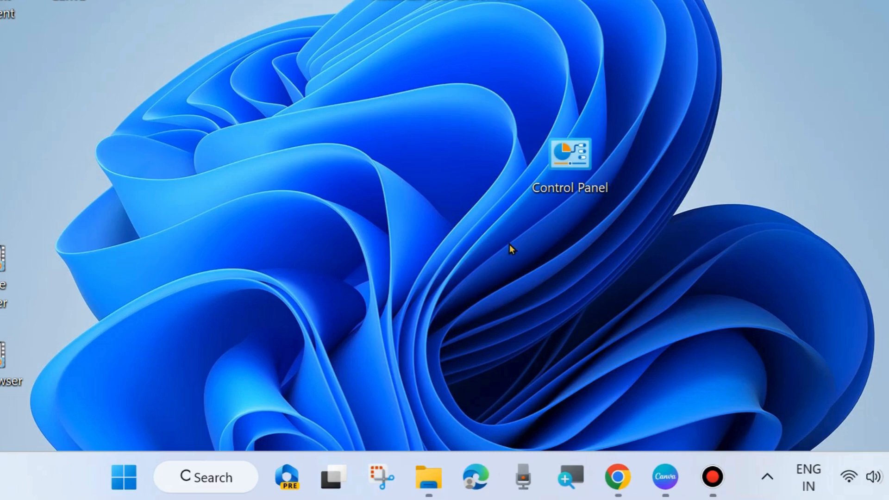
- Reopen Google Chrome and move and resize its window so that all of it is in view
{"action": "left_click", "coordinate": [618, 477]}
{"action": "left_click_drag", "start_coordinate": [493, 0], "coordinate": [541, 47]}
{"action": "left_click_drag", "start_coordinate": [888, 228], "coordinate": [857, 228]}
{"action": "left_click_drag", "start_coordinate": [566, 76], "coordinate": [569, 52]}
- Open Chrome's extension management page
{"action": "left_click", "coordinate": [834, 86]}
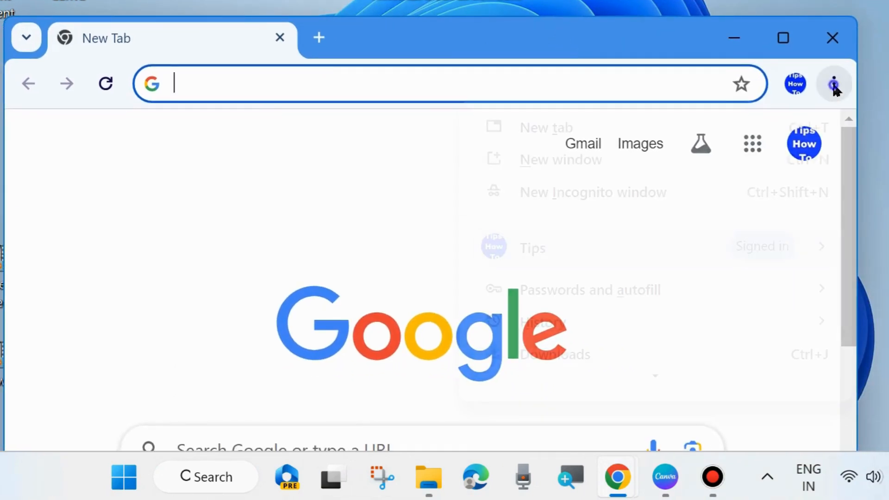
{"action": "scroll", "coordinate": [659, 393], "scroll_direction": "down", "scroll_amount": 5}
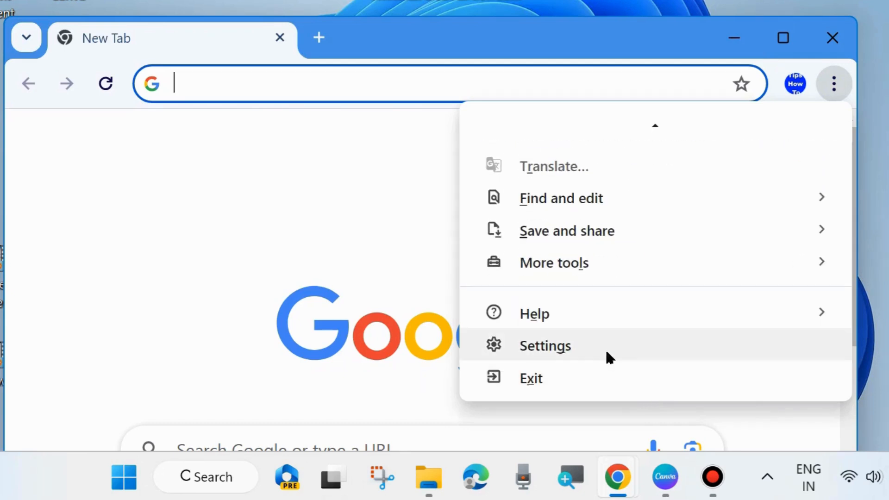
{"action": "mouse_move", "coordinate": [571, 265]}
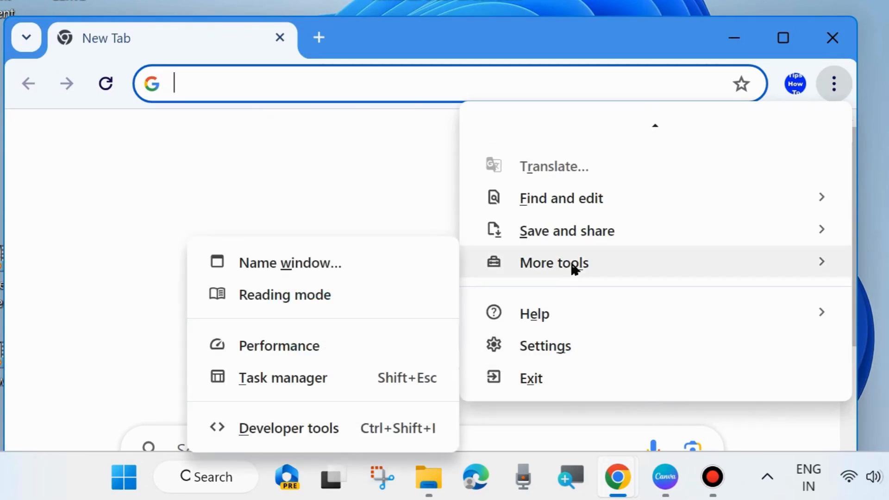
{"action": "mouse_move", "coordinate": [574, 232]}
{"action": "scroll", "coordinate": [574, 232], "scroll_direction": "up", "scroll_amount": 1}
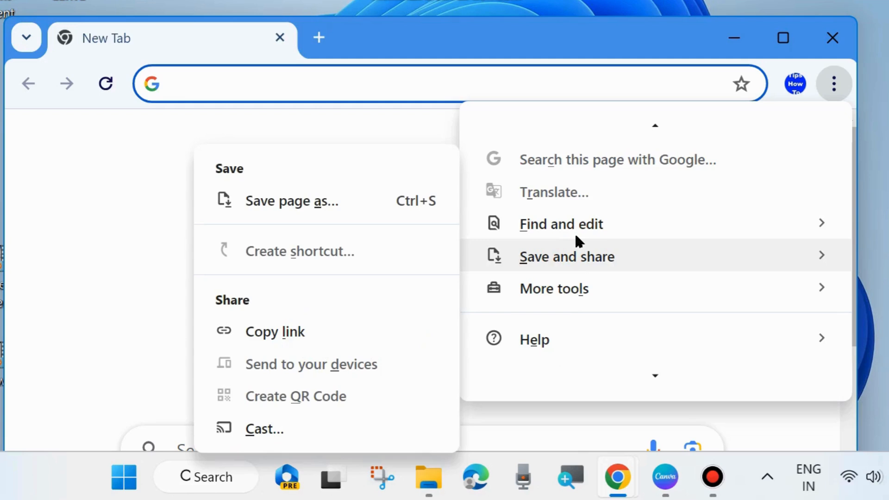
{"action": "scroll", "coordinate": [574, 232], "scroll_direction": "up", "scroll_amount": 3}
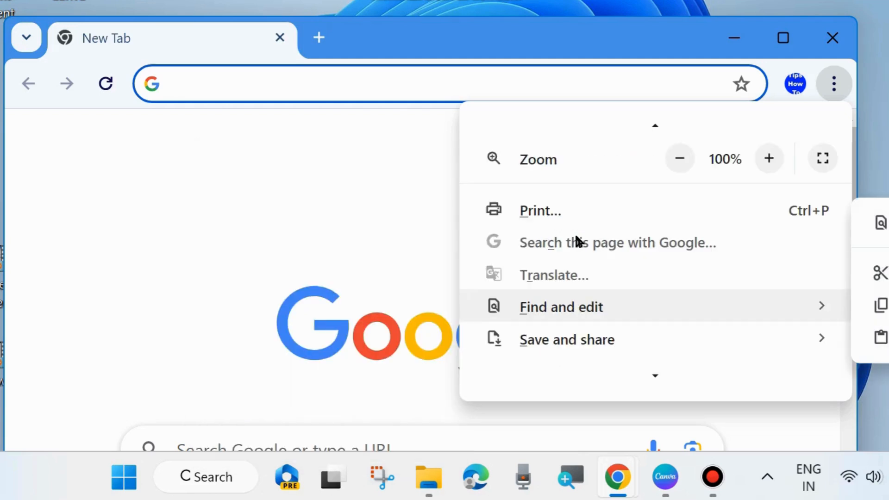
{"action": "scroll", "coordinate": [576, 239], "scroll_direction": "up", "scroll_amount": 2}
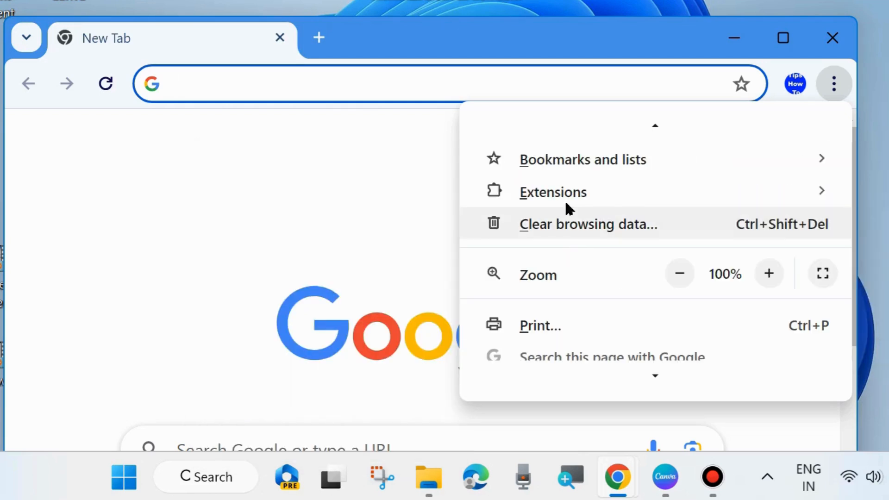
{"action": "mouse_move", "coordinate": [564, 200]}
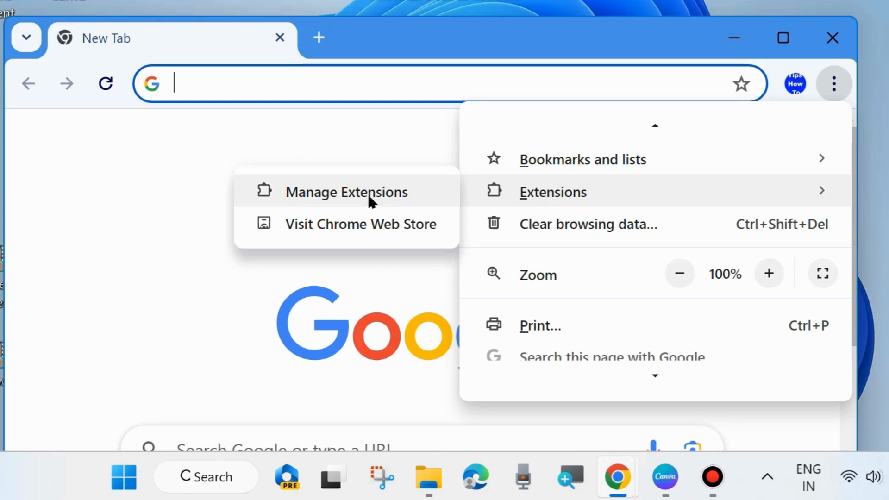
{"action": "left_click", "coordinate": [339, 195]}
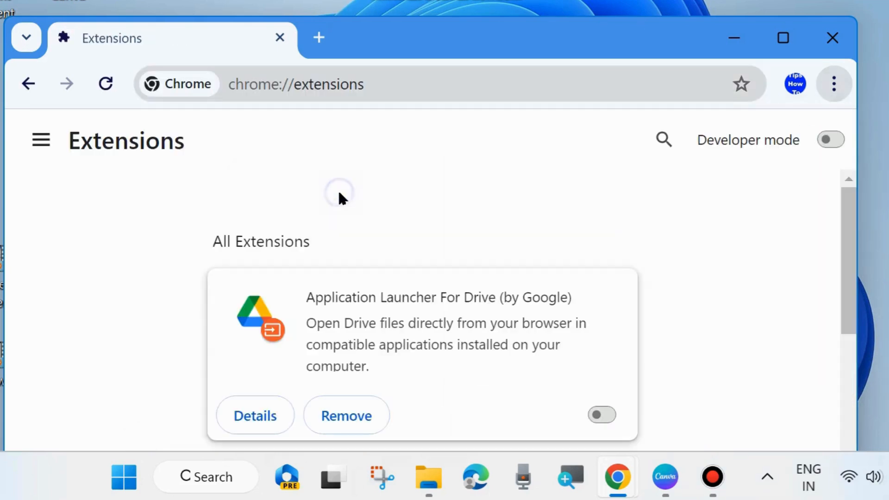
- Examine whether each listed extension is enabled, from Application Launcher For Drive through GoFullPage to Google Docs Offline
{"action": "scroll", "coordinate": [374, 251], "scroll_direction": "down", "scroll_amount": 2}
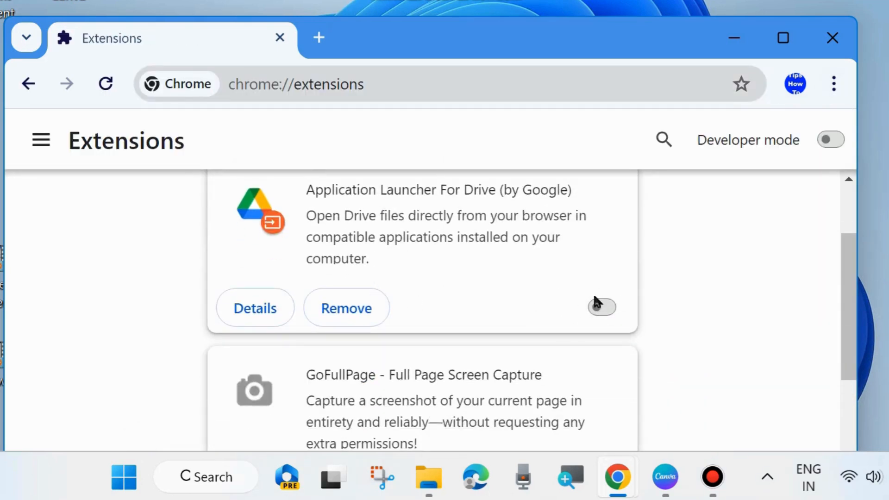
{"action": "scroll", "coordinate": [576, 341], "scroll_direction": "down", "scroll_amount": 5}
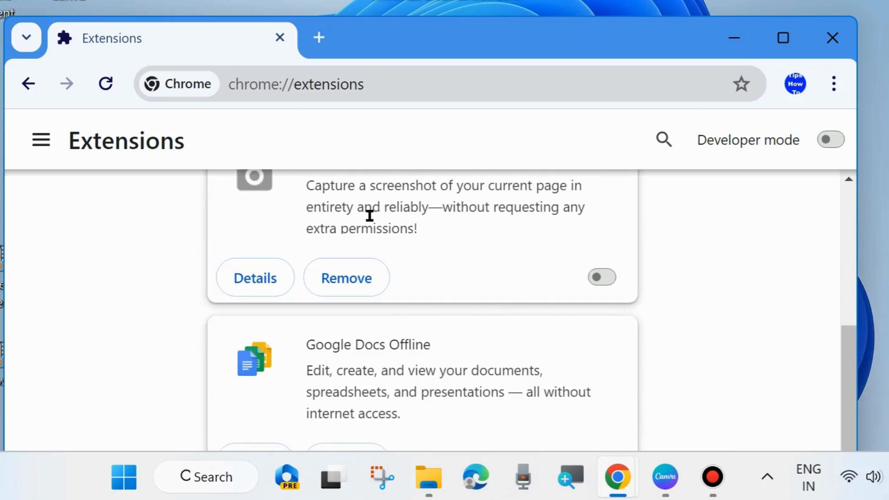
{"action": "scroll", "coordinate": [332, 307], "scroll_direction": "up", "scroll_amount": 2}
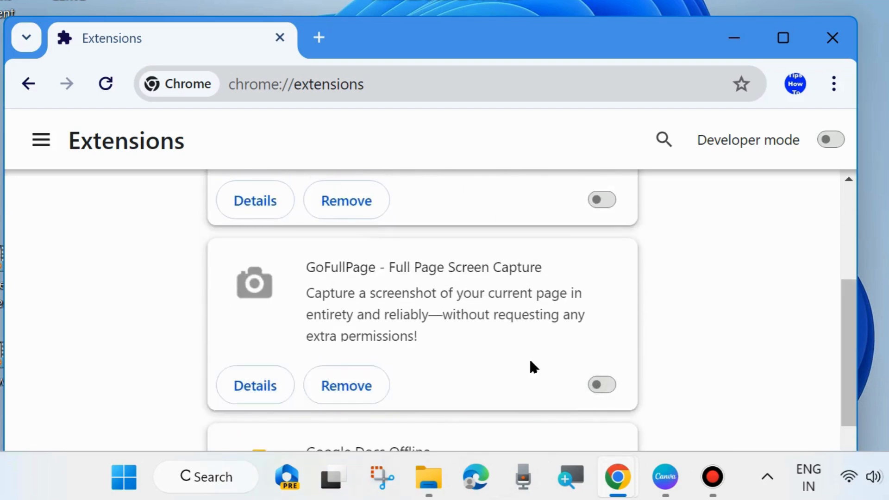
{"action": "scroll", "coordinate": [528, 356], "scroll_direction": "down", "scroll_amount": 3}
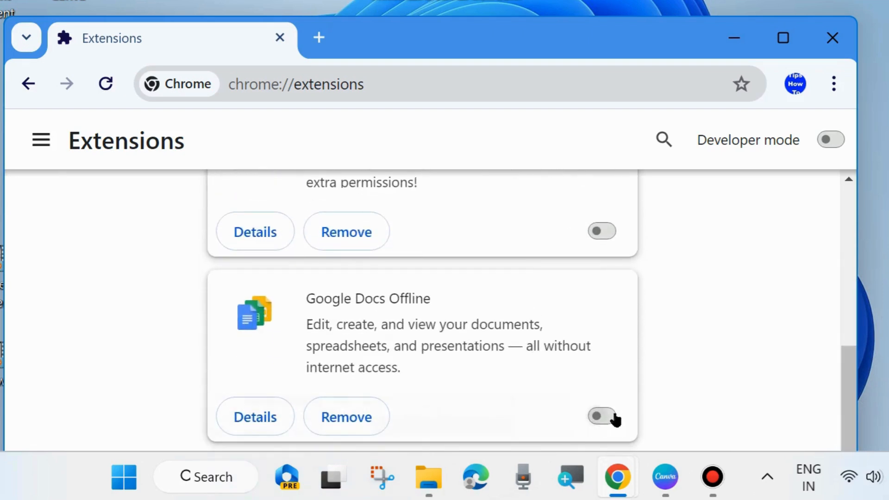
{"action": "scroll", "coordinate": [509, 346], "scroll_direction": "up", "scroll_amount": 5}
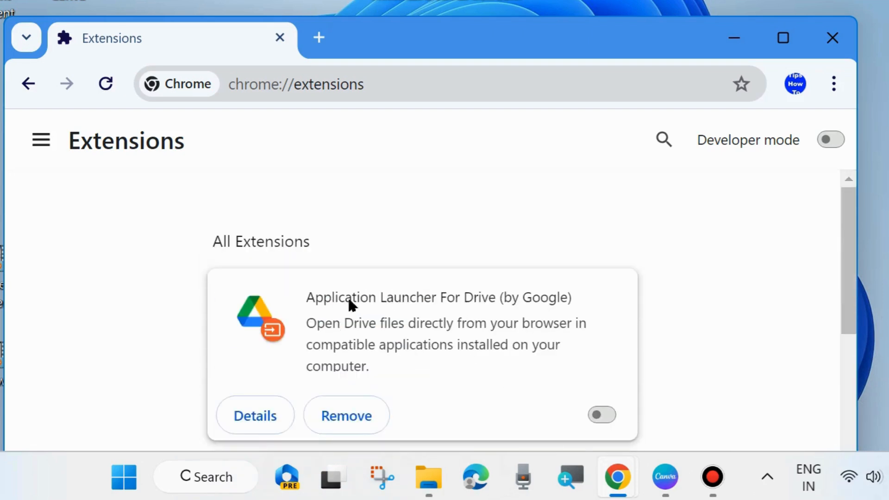
- Close the Chrome window and refresh the desktop
{"action": "left_click", "coordinate": [838, 38]}
{"action": "right_click", "coordinate": [531, 397]}
{"action": "left_click", "coordinate": [609, 101]}
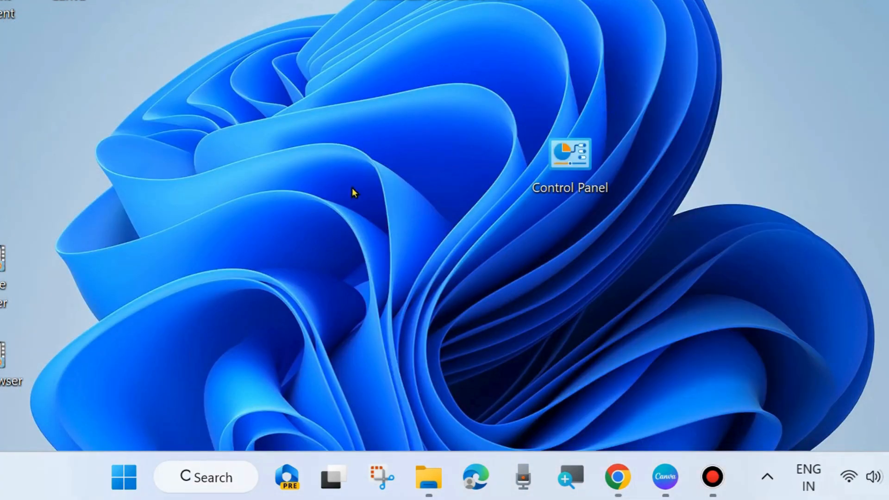